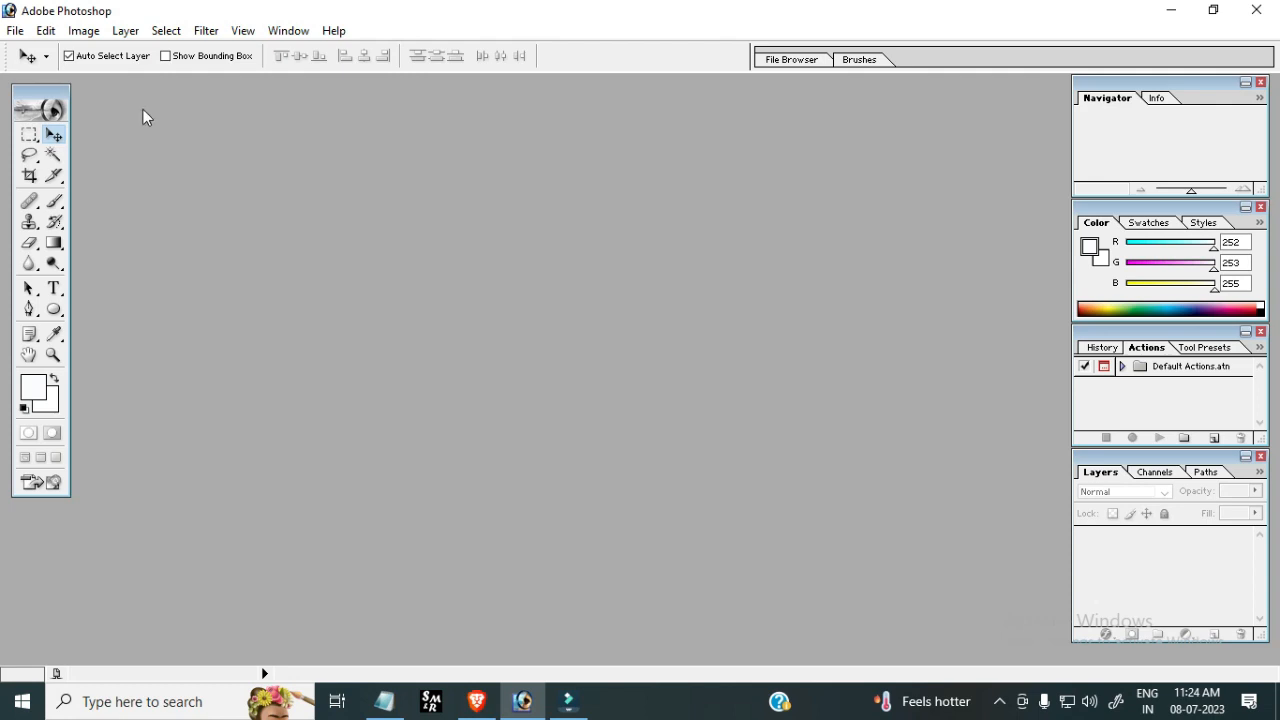
{"action": "left_click", "coordinate": [85, 31]}
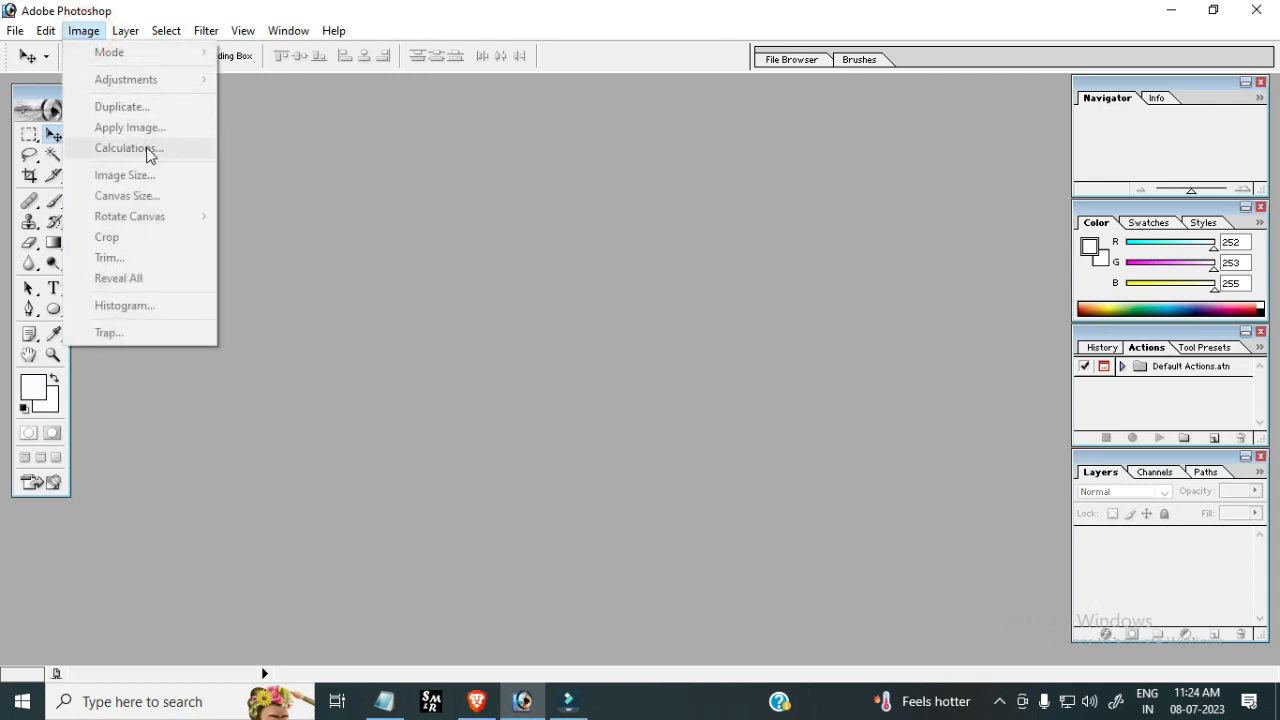
{"action": "left_click", "coordinate": [148, 81]}
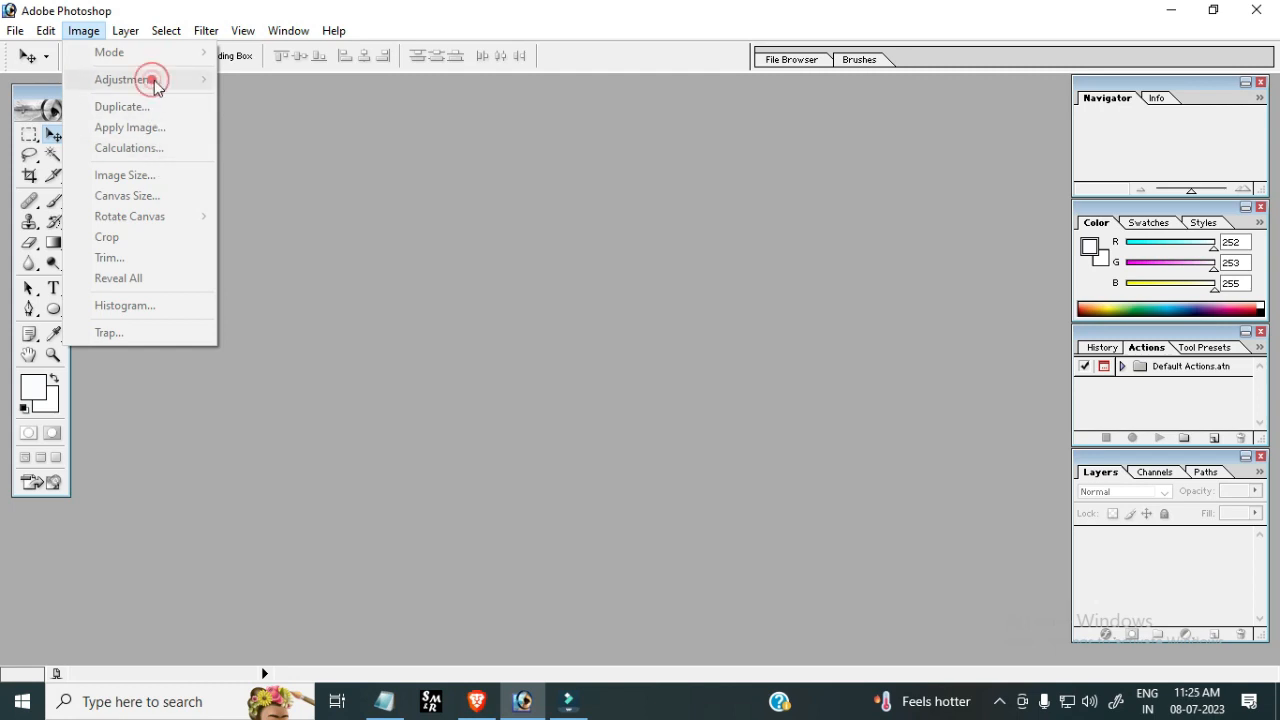
{"action": "left_click", "coordinate": [290, 178]}
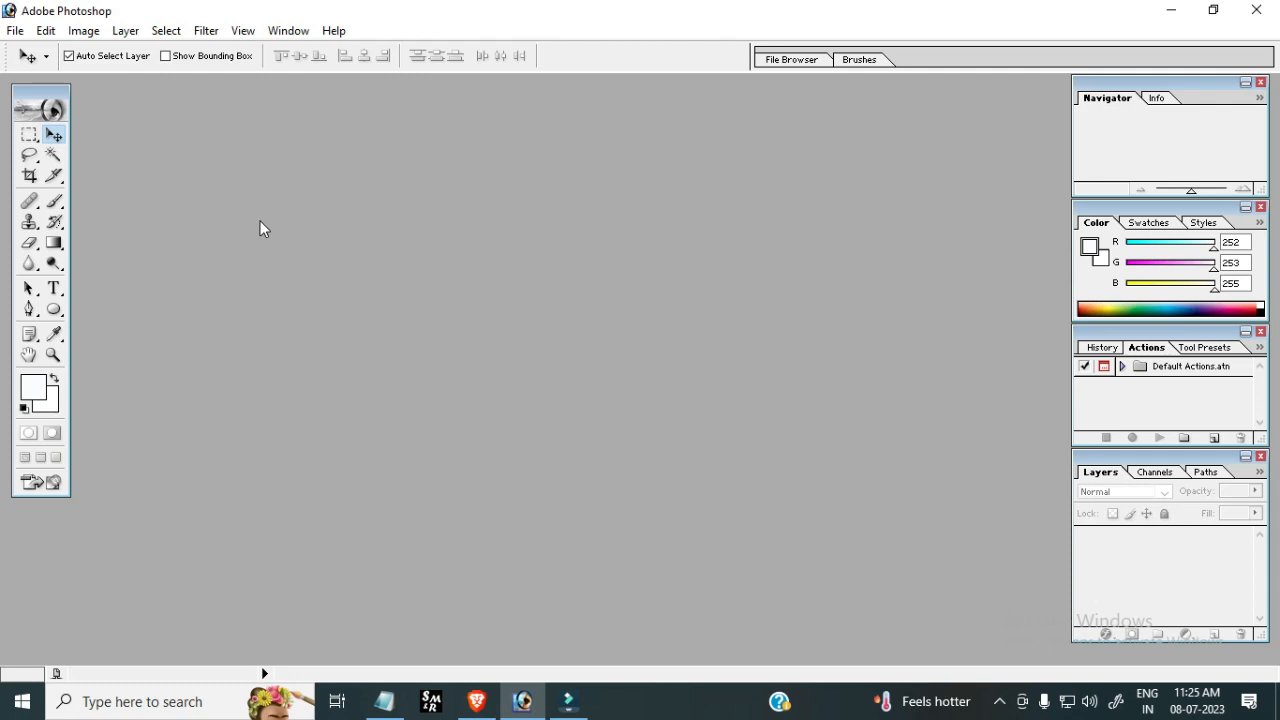
Open the WhatsApp Image portrait photo from the Desktop
{"action": "double_click", "coordinate": [164, 218]}
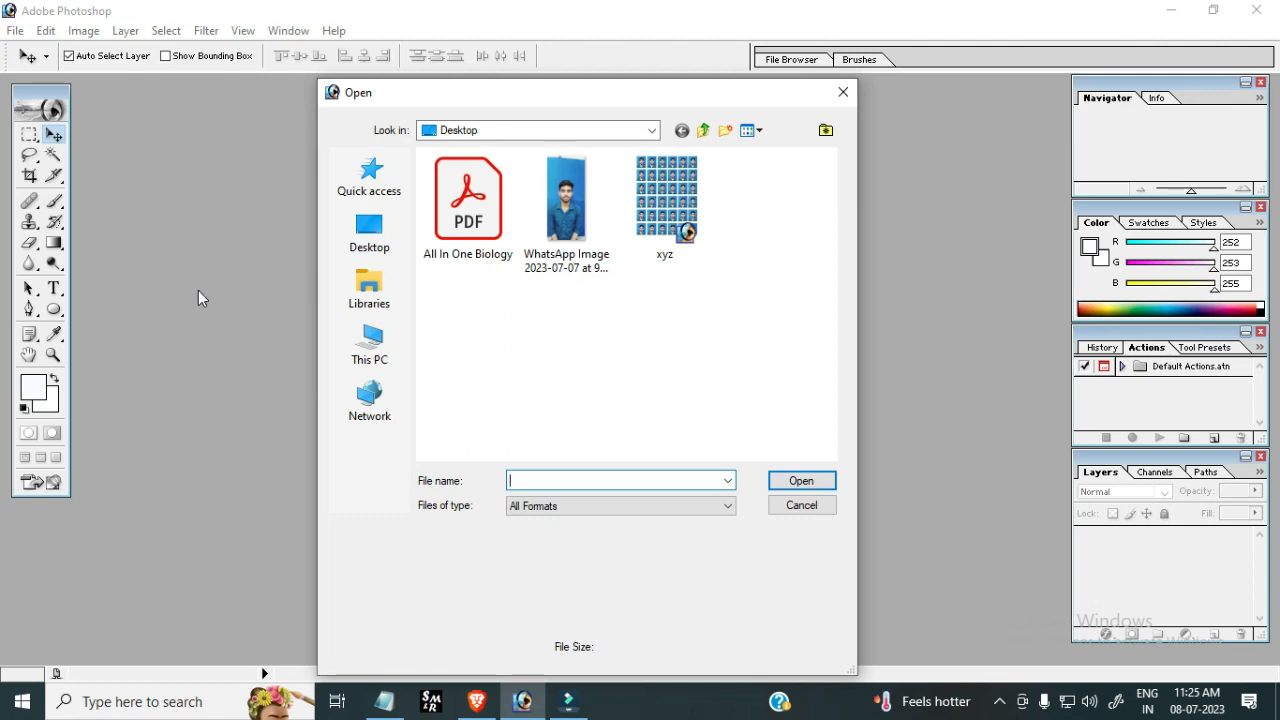
{"action": "double_click", "coordinate": [568, 207]}
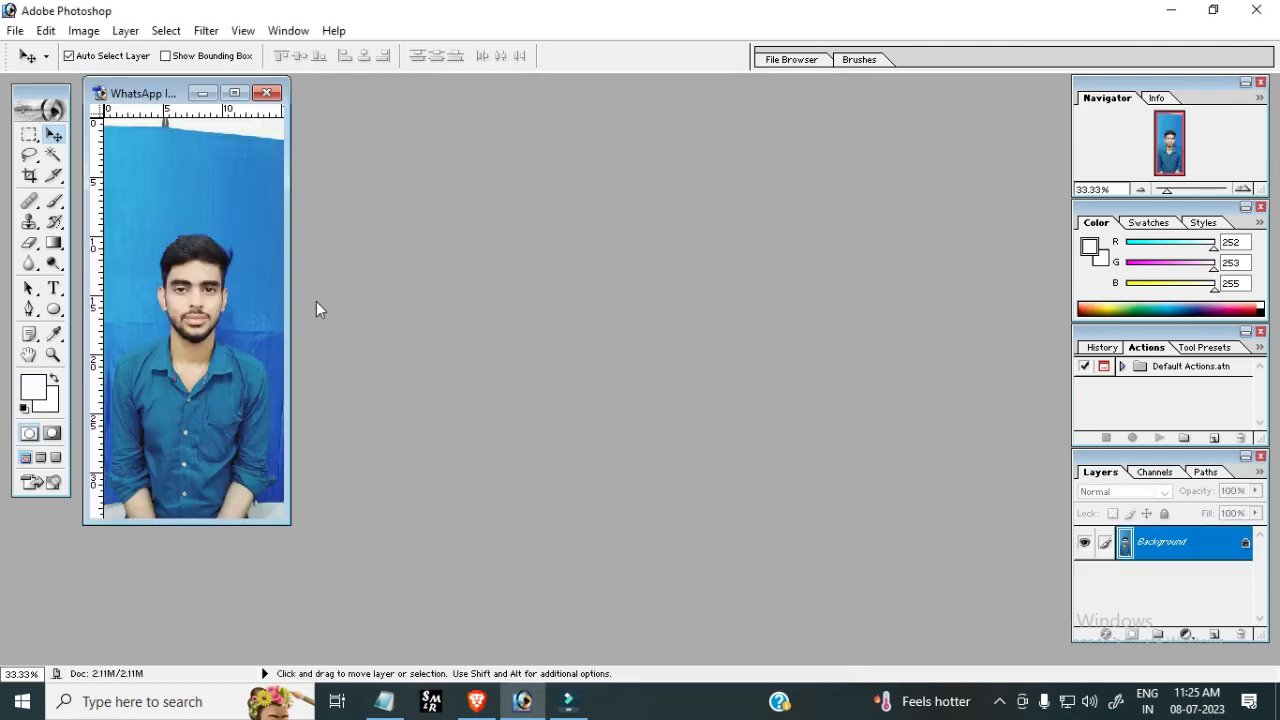
{"action": "left_click", "coordinate": [86, 32]}
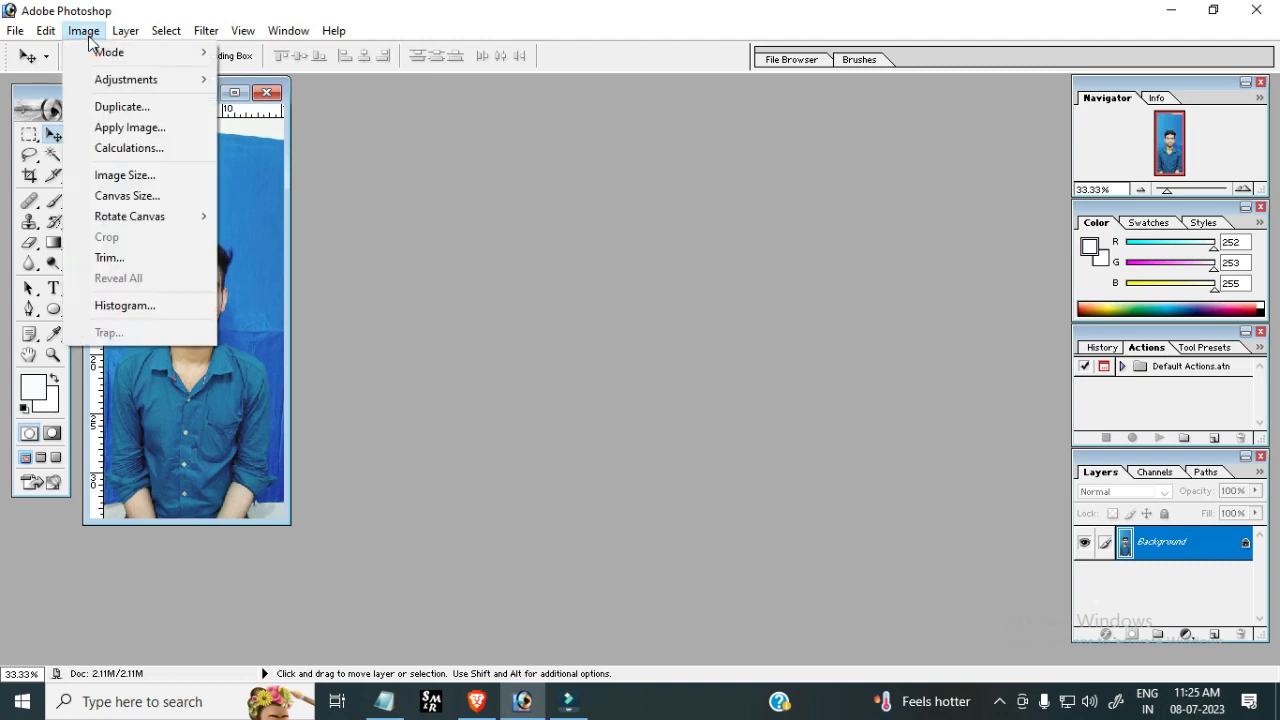
{"action": "mouse_move", "coordinate": [143, 86]}
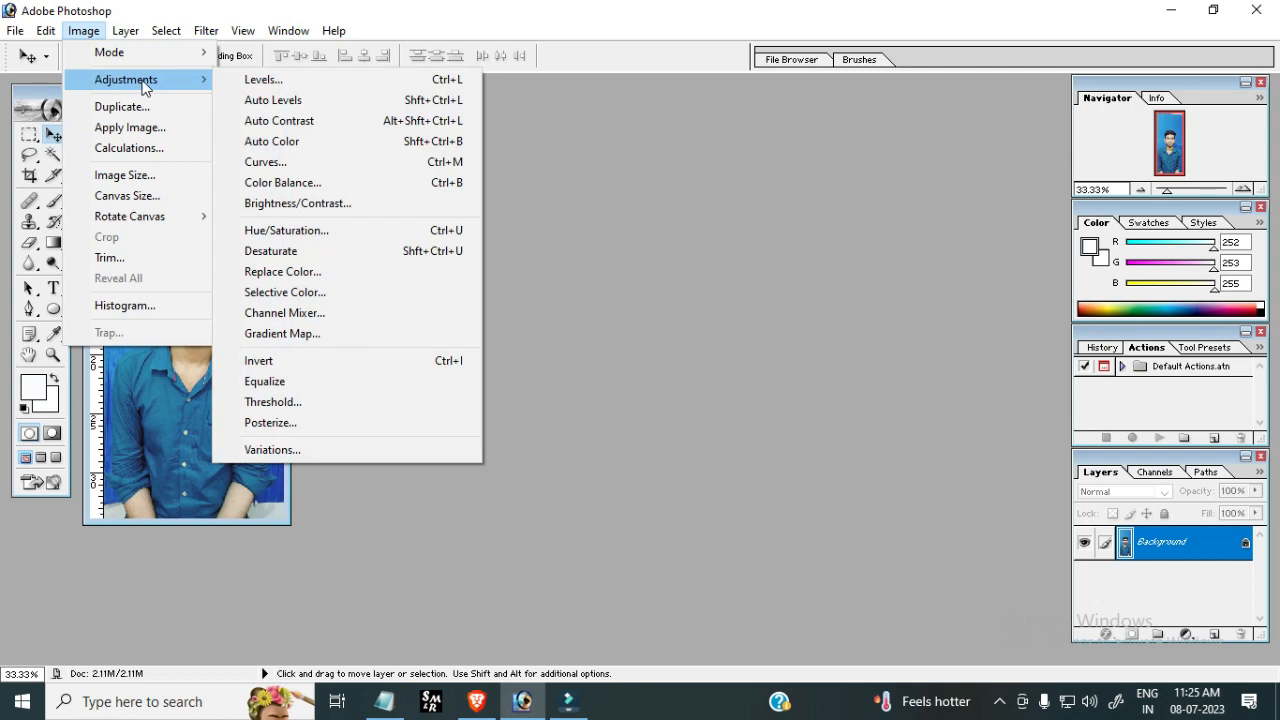
{"action": "left_click", "coordinate": [320, 213]}
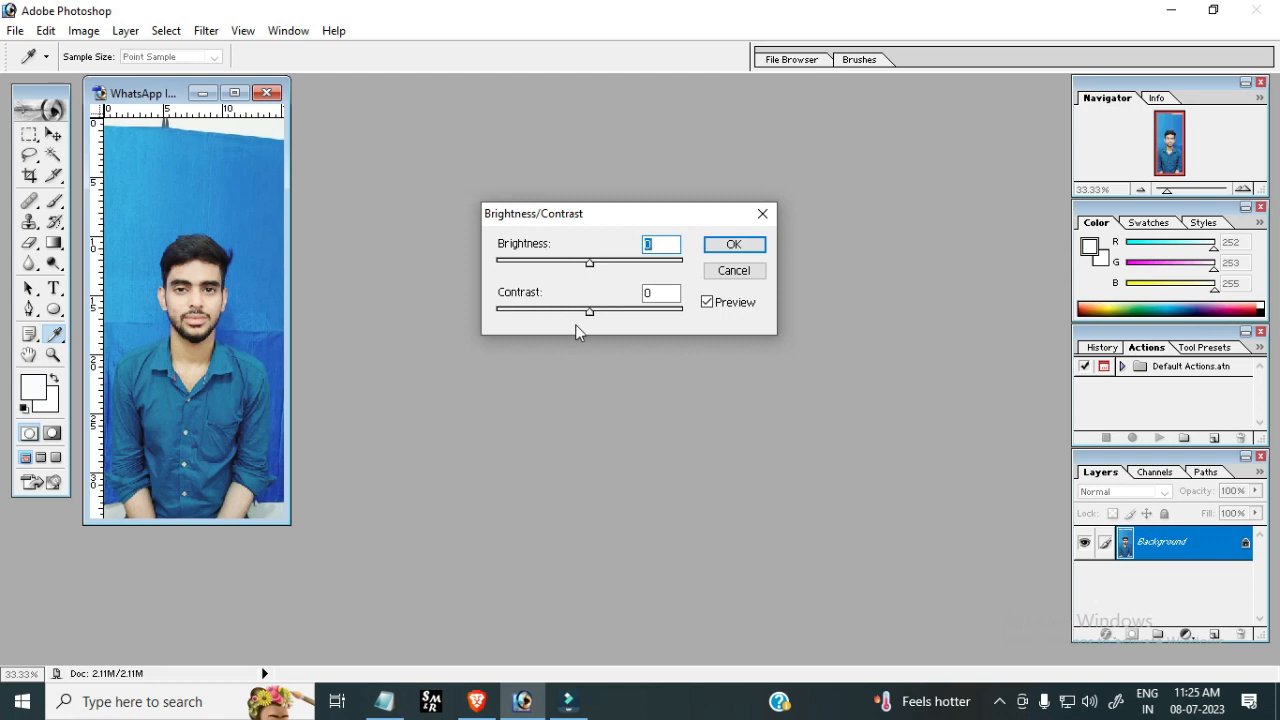
{"action": "mouse_move", "coordinate": [595, 270]}
{"action": "left_mouse_down"}
{"action": "mouse_move", "coordinate": [563, 269]}
{"action": "mouse_move", "coordinate": [645, 258]}
{"action": "mouse_move", "coordinate": [566, 279]}
{"action": "mouse_move", "coordinate": [590, 282]}
{"action": "left_mouse_up"}
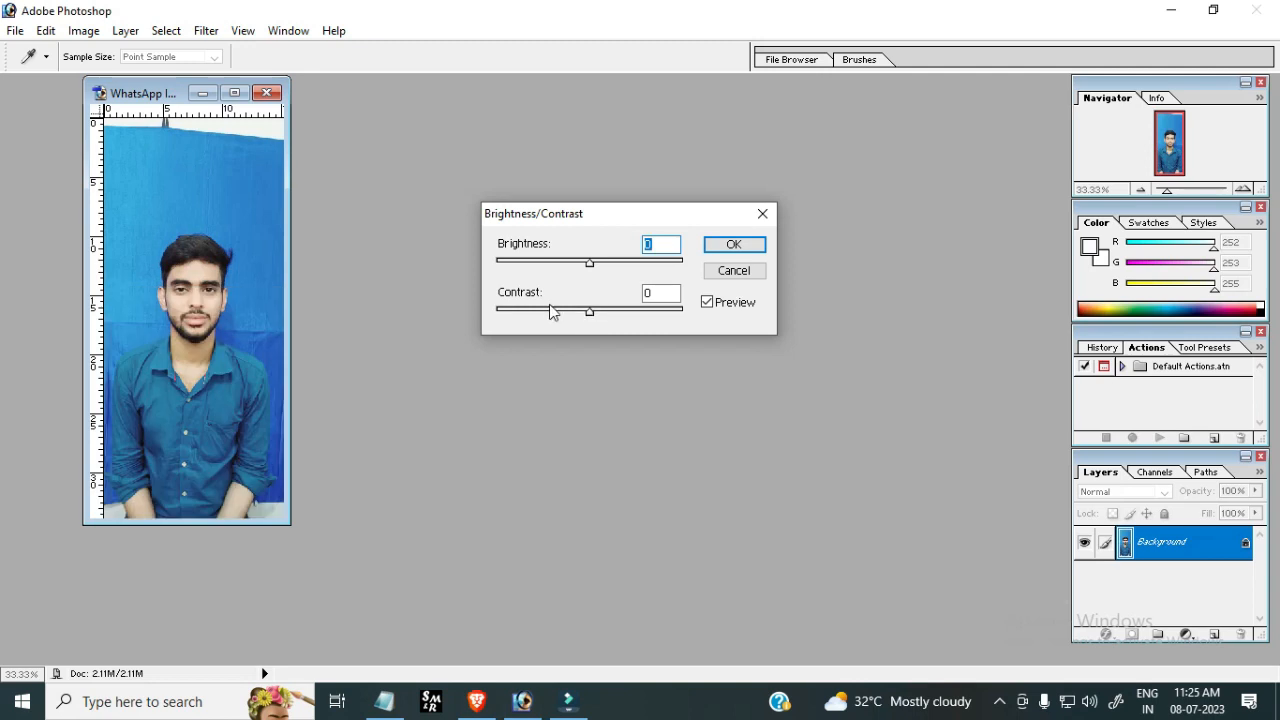
{"action": "mouse_move", "coordinate": [589, 314]}
{"action": "left_mouse_down"}
{"action": "mouse_move", "coordinate": [537, 320]}
{"action": "mouse_move", "coordinate": [635, 328]}
{"action": "mouse_move", "coordinate": [553, 324]}
{"action": "mouse_move", "coordinate": [579, 312]}
{"action": "mouse_move", "coordinate": [593, 323]}
{"action": "left_mouse_up"}
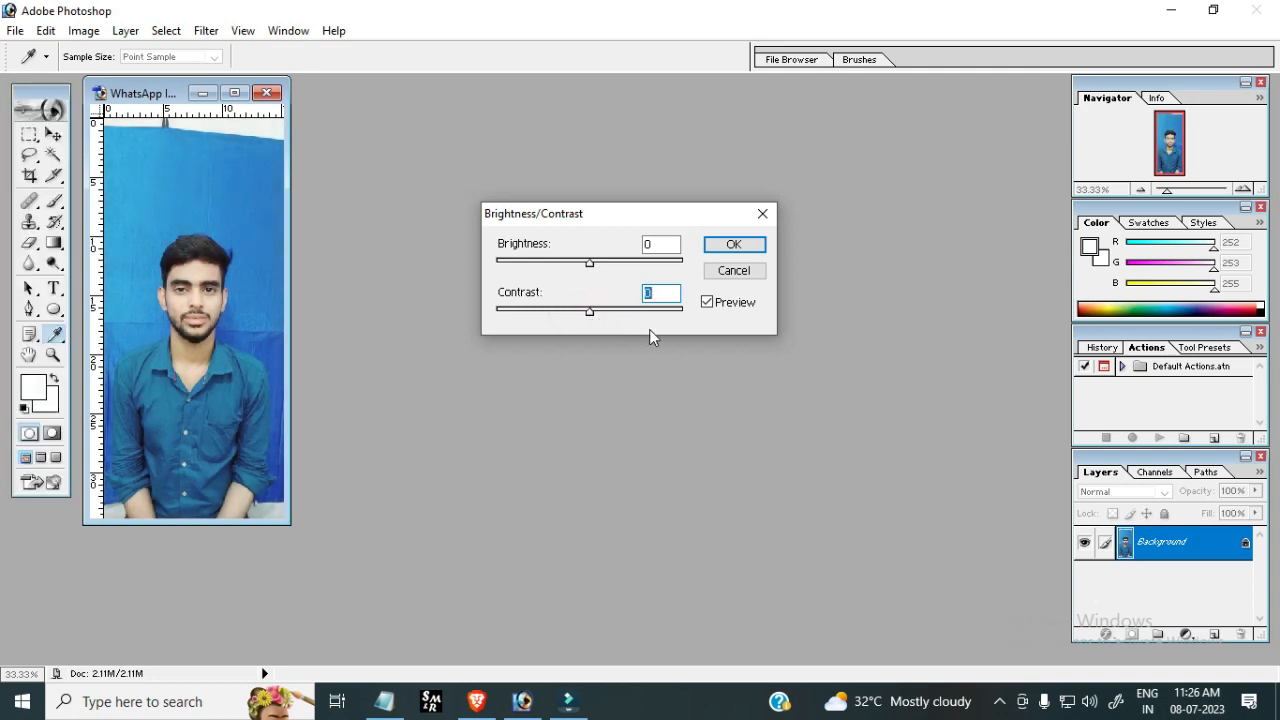
{"action": "left_click", "coordinate": [740, 271]}
Crop the photo to 3.5 cm by 4.5 cm at 100 pixels/cm, framing the head and shoulders
{"action": "key", "text": "v"}
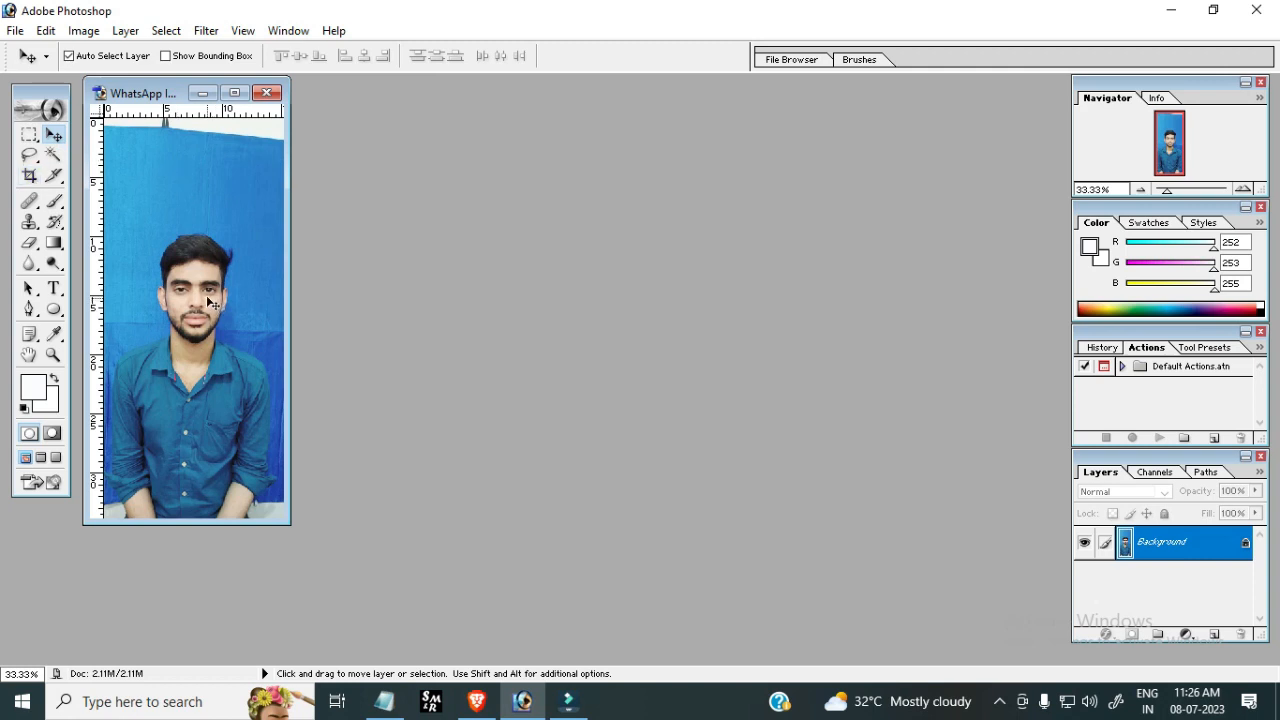
{"action": "left_click", "coordinate": [31, 177]}
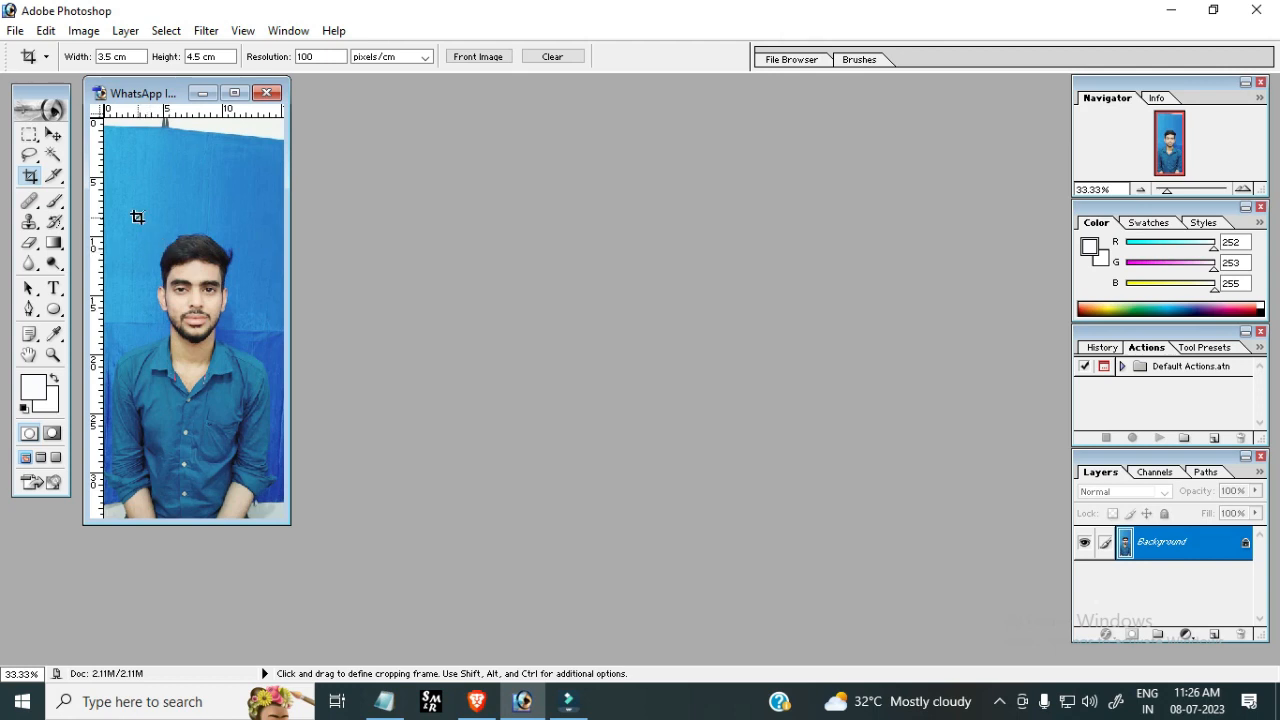
{"action": "left_click_drag", "start_coordinate": [137, 217], "coordinate": [277, 614]}
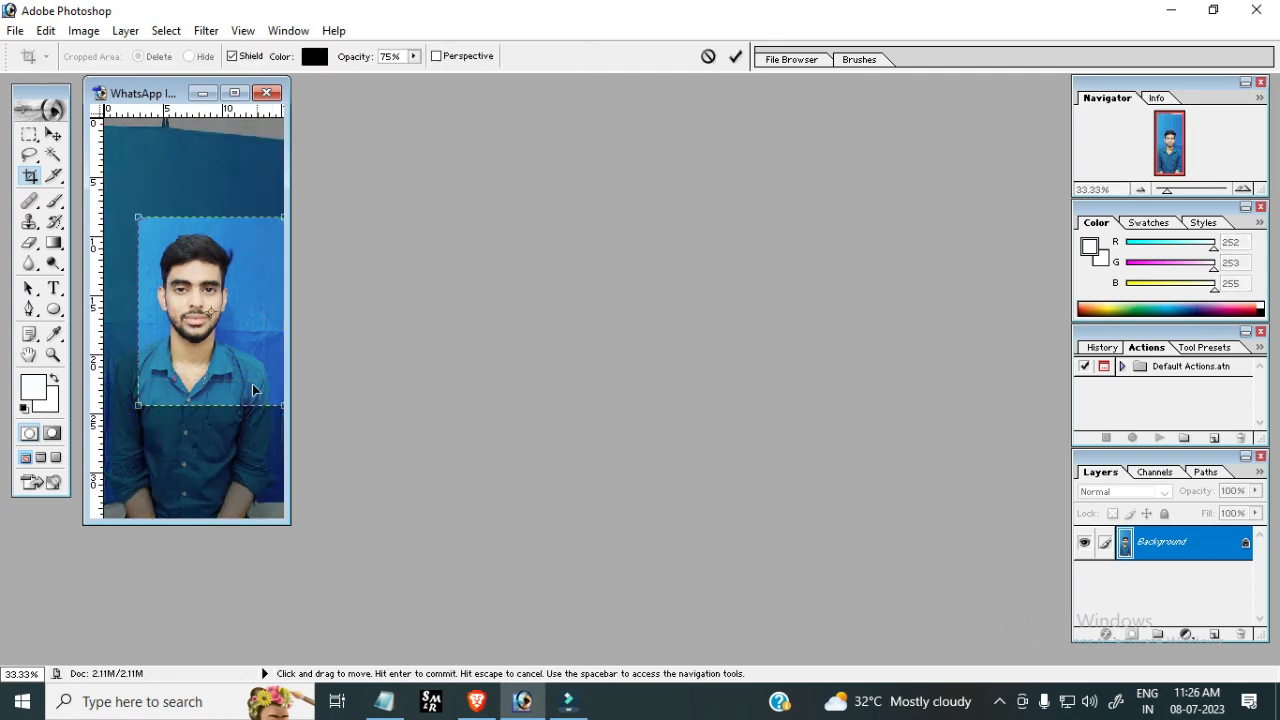
{"action": "mouse_move", "coordinate": [252, 383]}
{"action": "left_mouse_down"}
{"action": "mouse_move", "coordinate": [234, 347]}
{"action": "mouse_move", "coordinate": [237, 370]}
{"action": "left_mouse_up"}
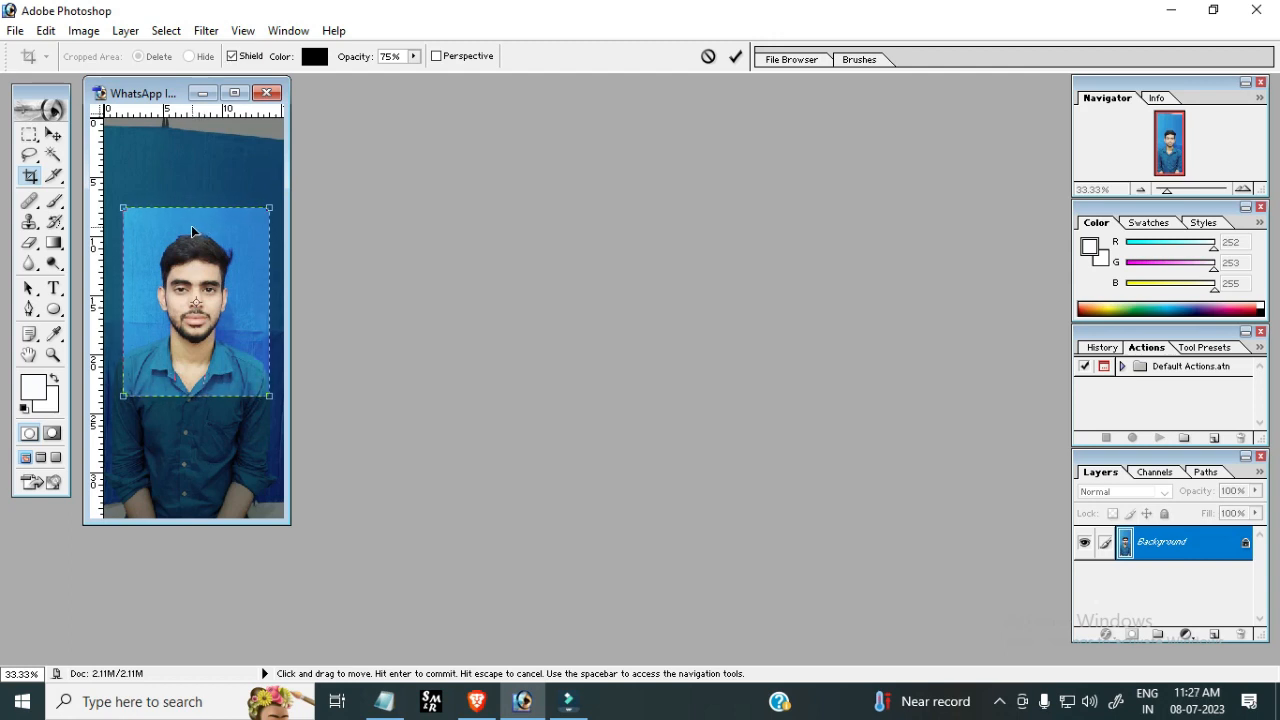
{"action": "left_click_drag", "start_coordinate": [203, 271], "coordinate": [198, 271]}
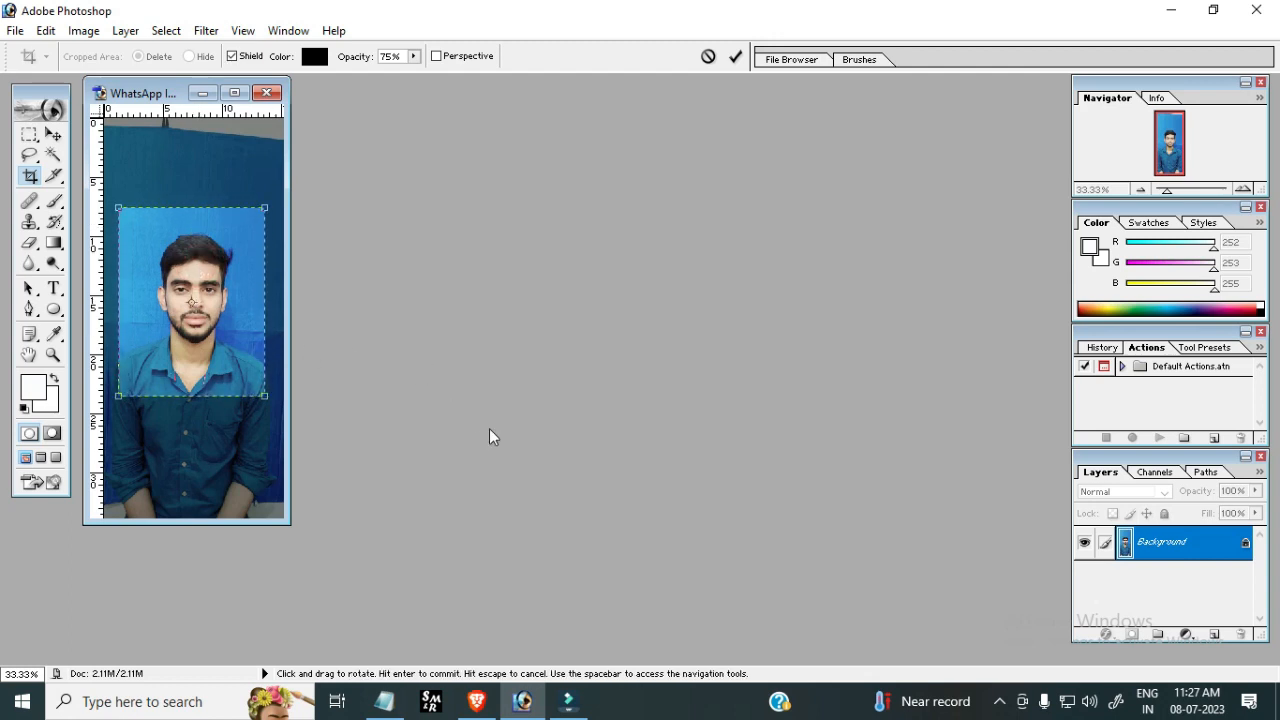
{"action": "key", "text": "Right"}
{"action": "key", "text": "Right"}
{"action": "key", "text": "Right"}
{"action": "key", "text": "Right"}
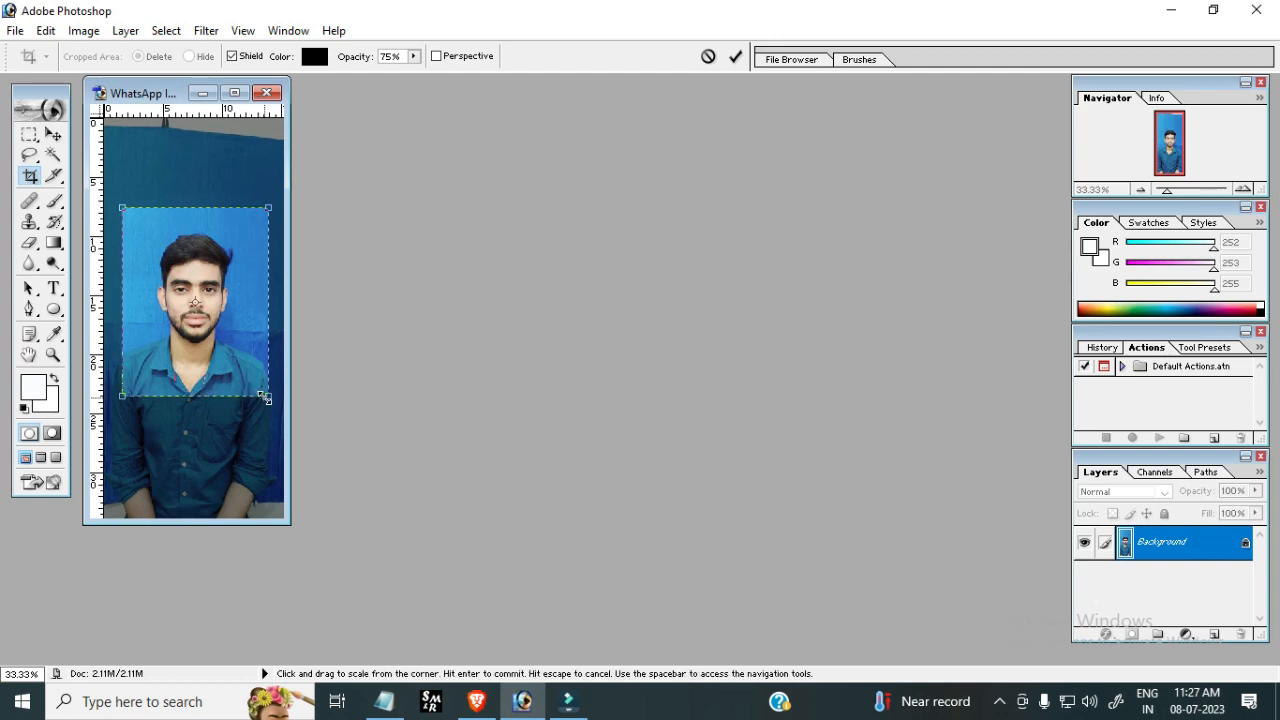
{"action": "left_click_drag", "start_coordinate": [260, 385], "coordinate": [260, 386]}
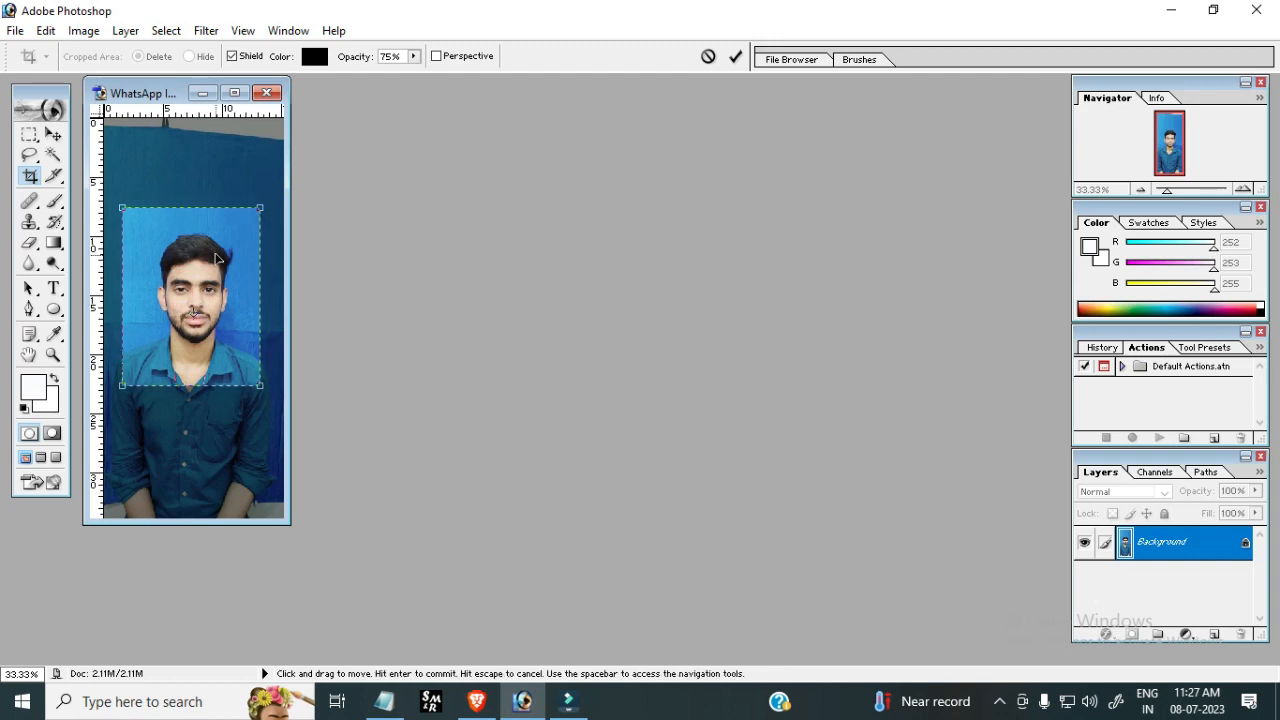
{"action": "left_click_drag", "start_coordinate": [213, 240], "coordinate": [213, 247]}
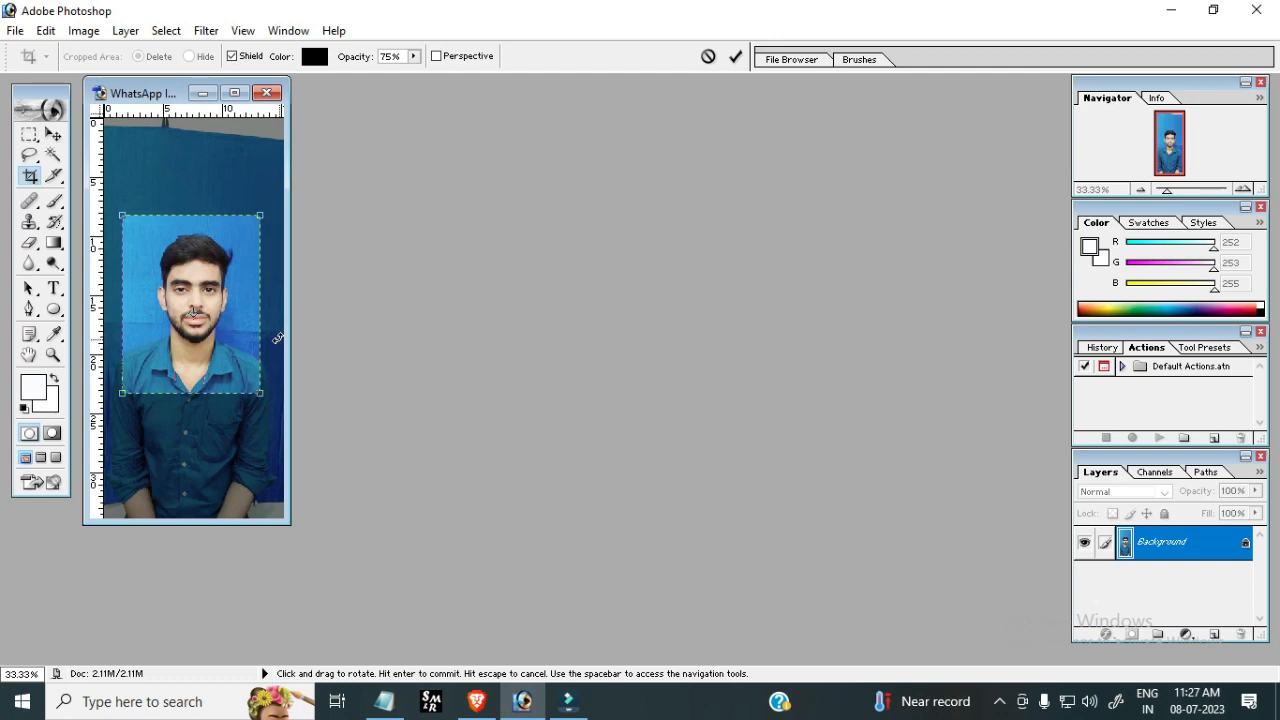
{"action": "key", "text": "Return"}
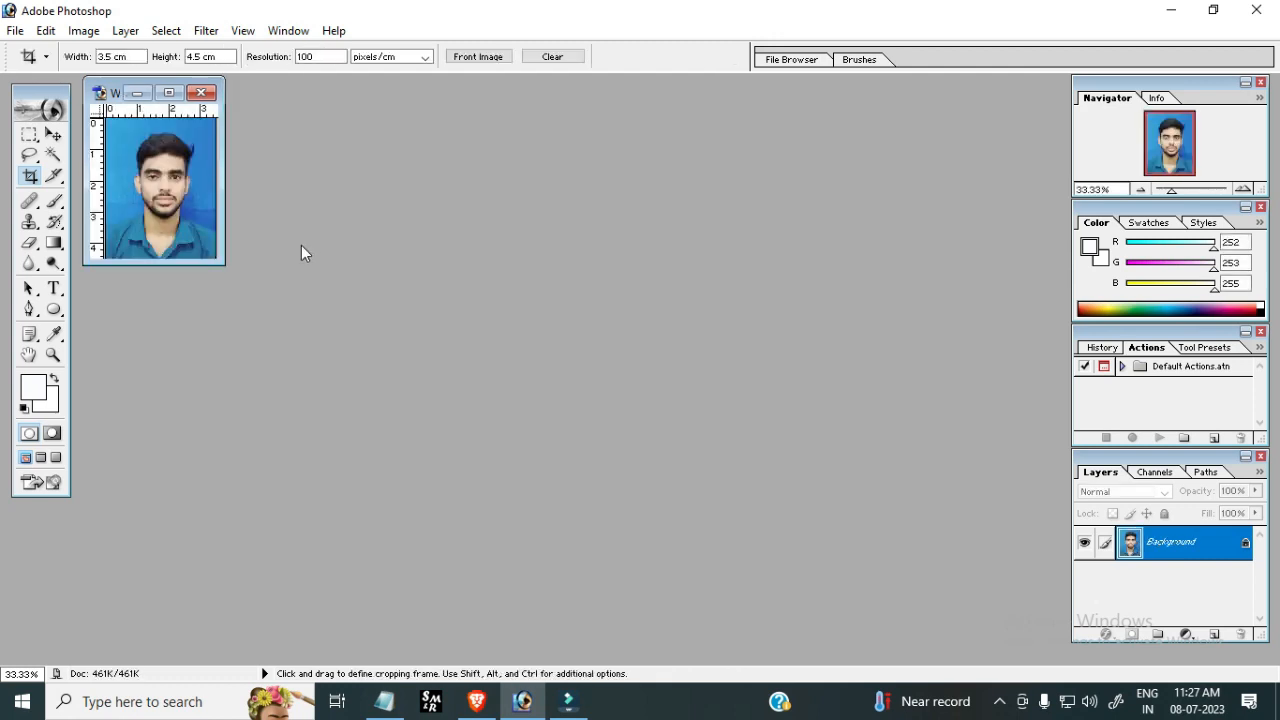
Create a new white A4 document at 300 pixels/inch
{"action": "left_click", "coordinate": [17, 30]}
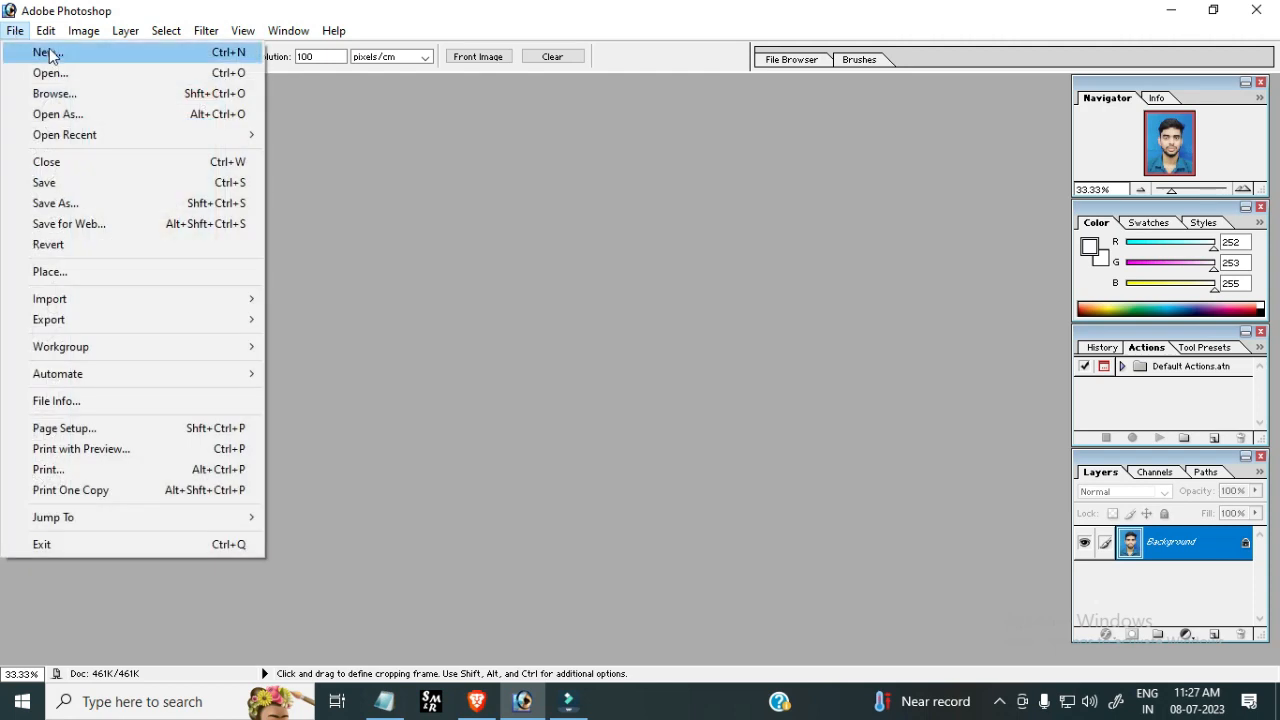
{"action": "left_click", "coordinate": [48, 53]}
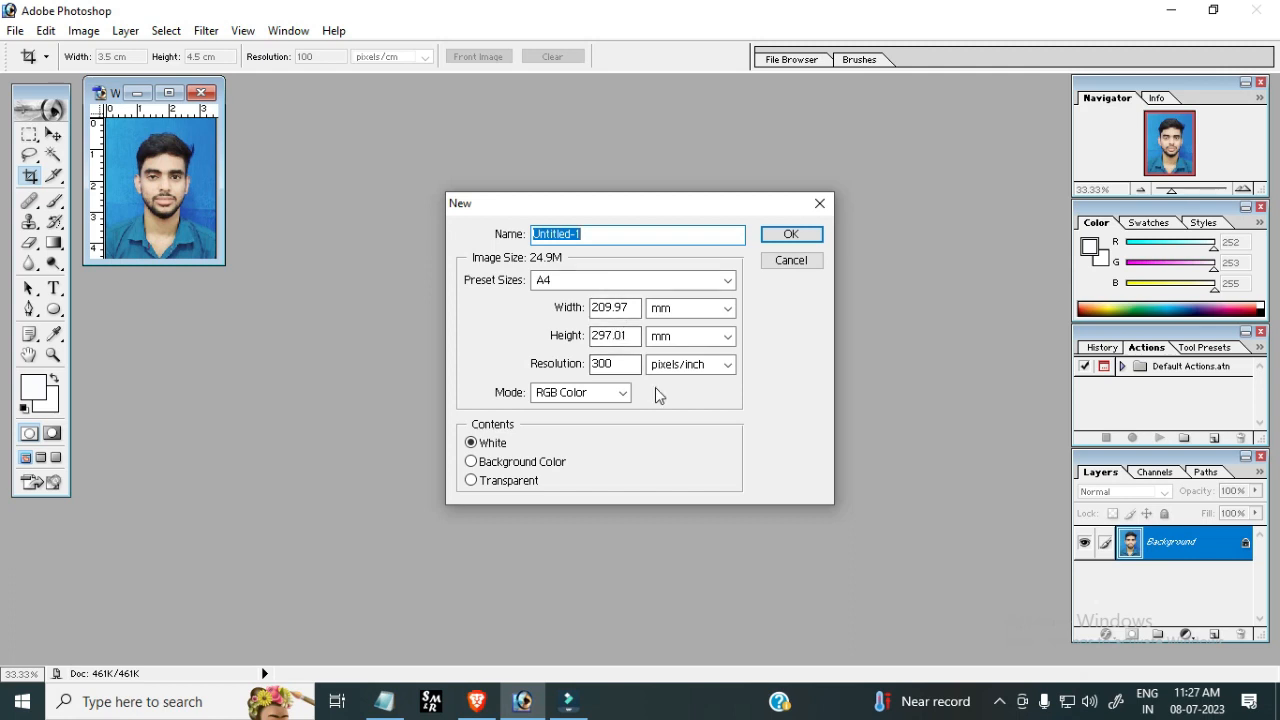
{"action": "left_click", "coordinate": [790, 236]}
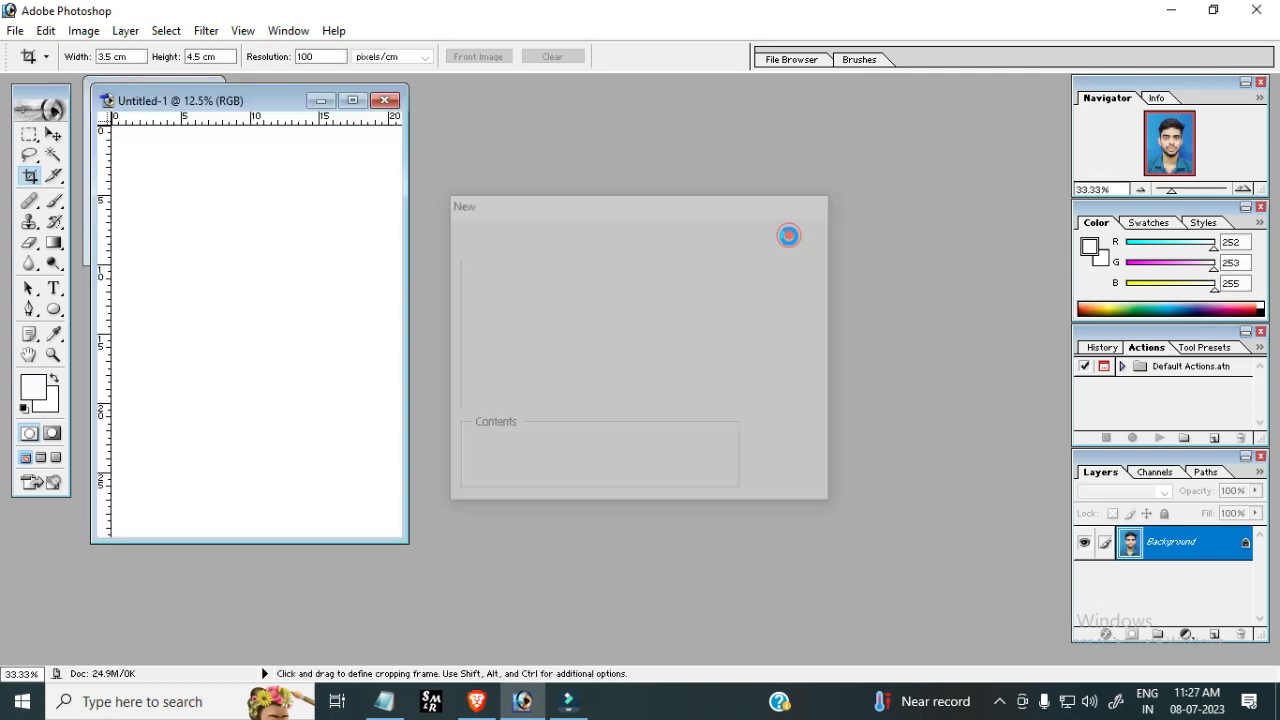
Add a horizontal guide near the top and a vertical guide near the left edge of the new page
{"action": "left_click_drag", "start_coordinate": [273, 95], "coordinate": [697, 141]}
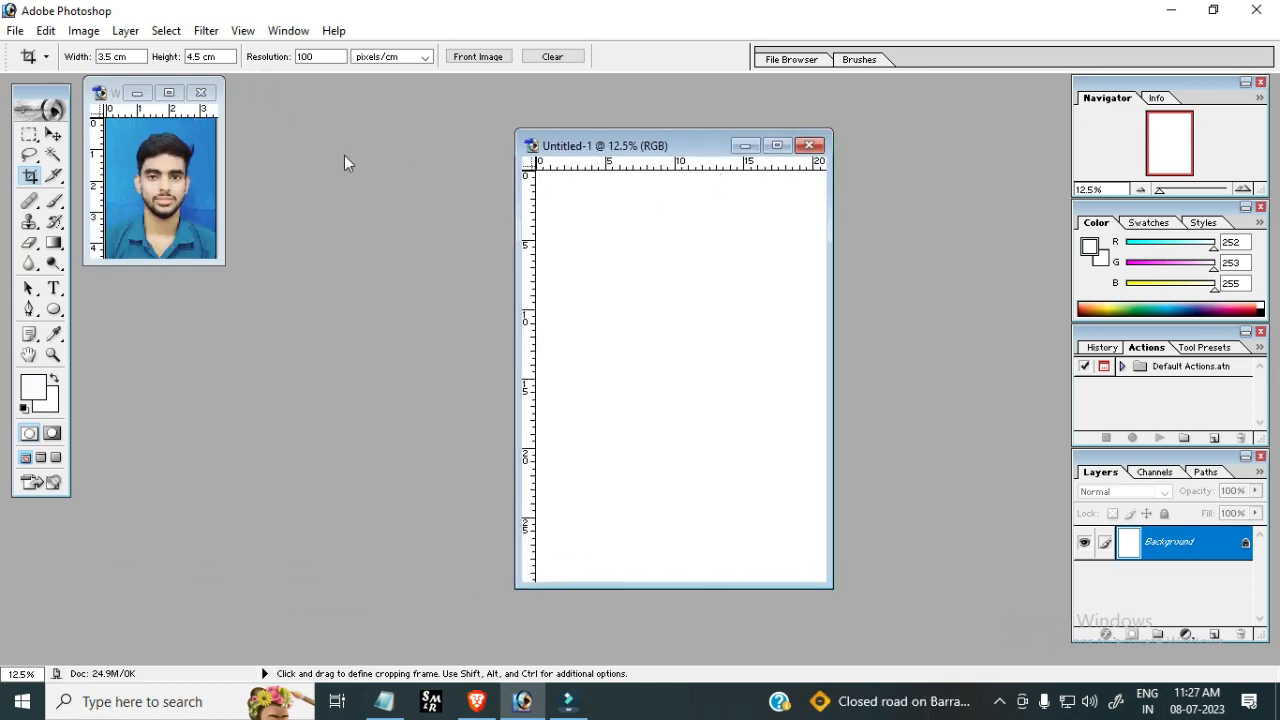
{"action": "left_click", "coordinate": [52, 135]}
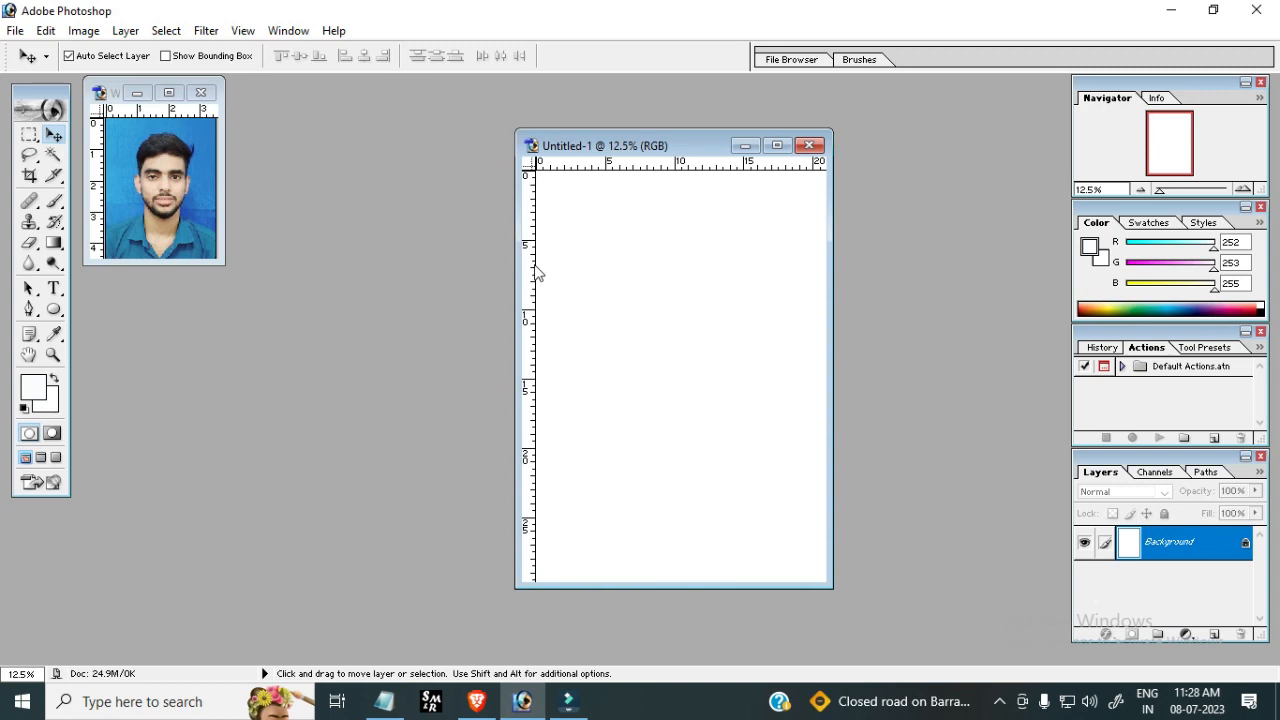
{"action": "left_click", "coordinate": [660, 175]}
{"action": "left_click_drag", "start_coordinate": [660, 175], "coordinate": [660, 181]}
{"action": "left_click_drag", "start_coordinate": [660, 181], "coordinate": [663, 181]}
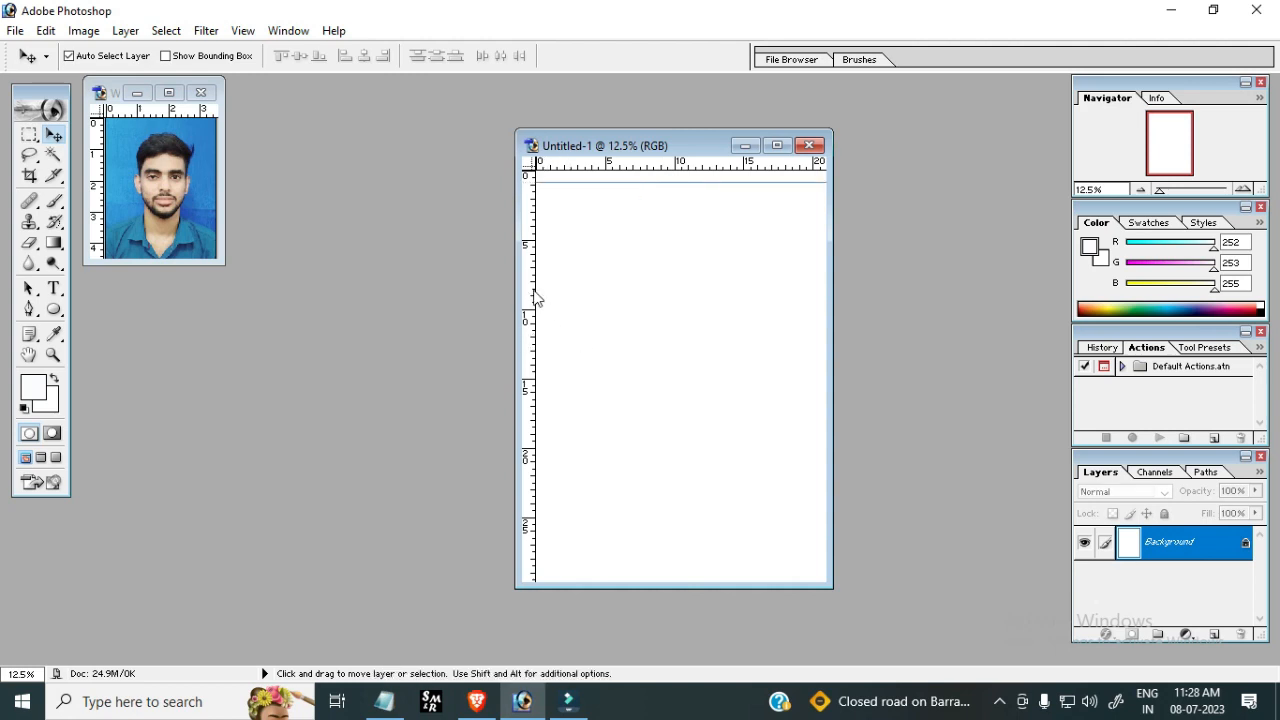
{"action": "left_click_drag", "start_coordinate": [533, 291], "coordinate": [551, 309]}
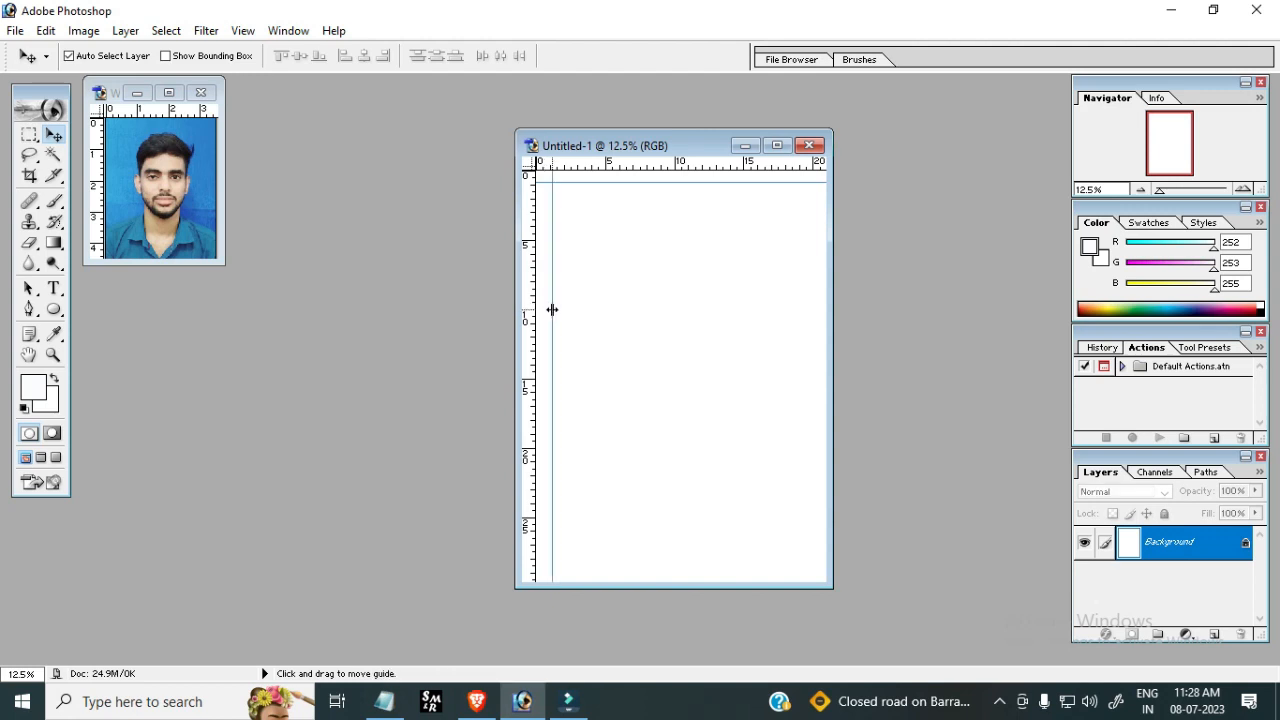
{"action": "left_click", "coordinate": [622, 290]}
{"action": "left_click_drag", "start_coordinate": [550, 226], "coordinate": [547, 229]}
{"action": "left_click", "coordinate": [600, 232]}
Drag the cropped photo into the new page's top-left corner at the guides
{"action": "left_click", "coordinate": [163, 178]}
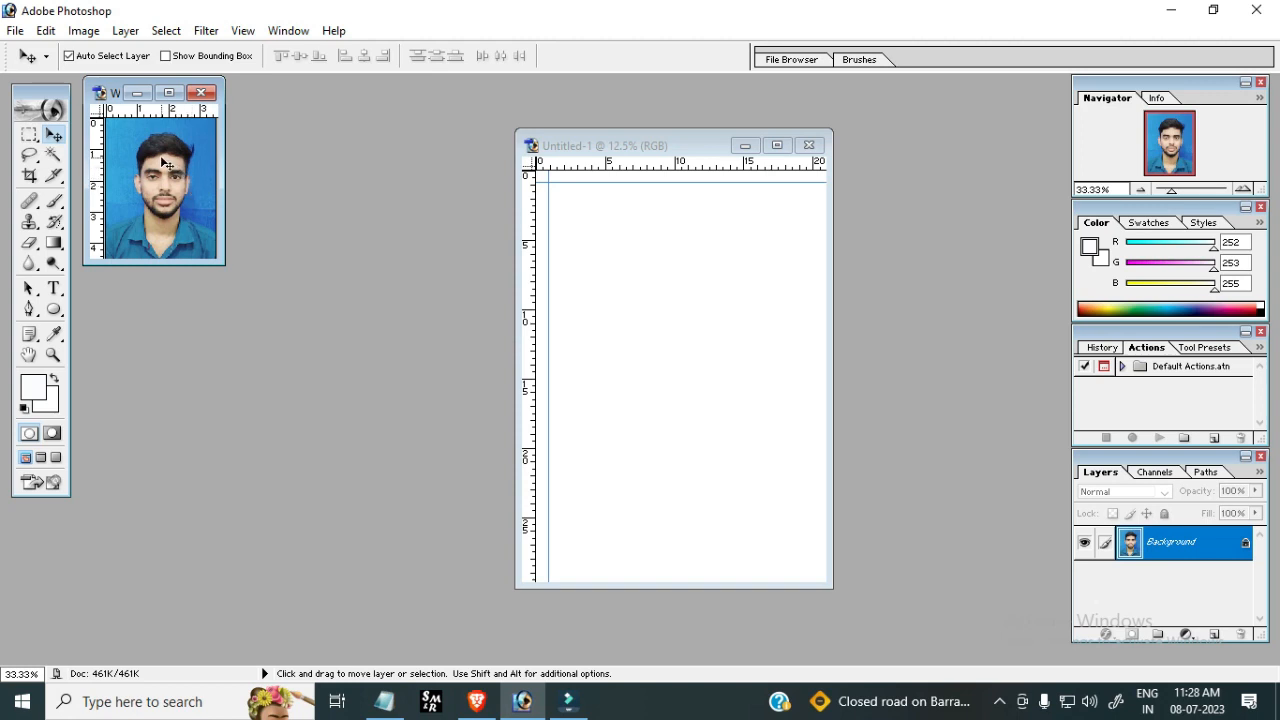
{"action": "left_click_drag", "start_coordinate": [160, 156], "coordinate": [579, 215]}
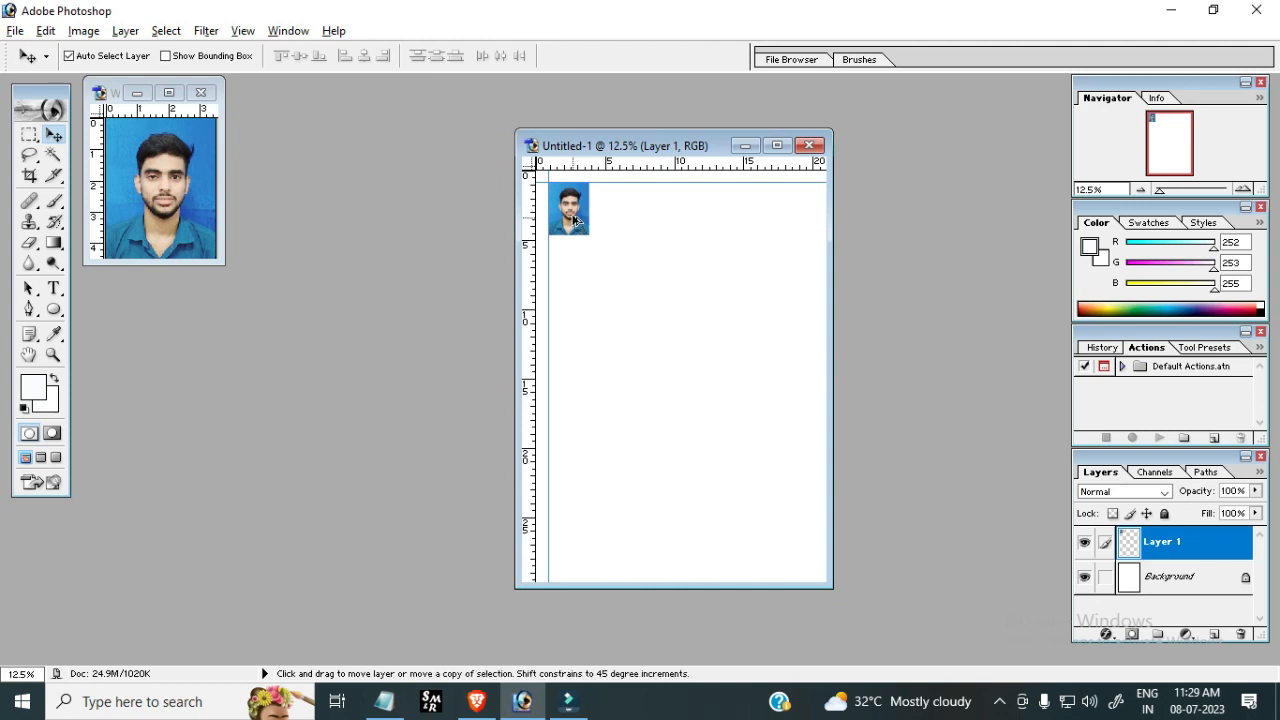
Duplicate the photo and place the copy just right of the first one
{"action": "left_click_drag", "start_coordinate": [573, 218], "coordinate": [618, 222]}
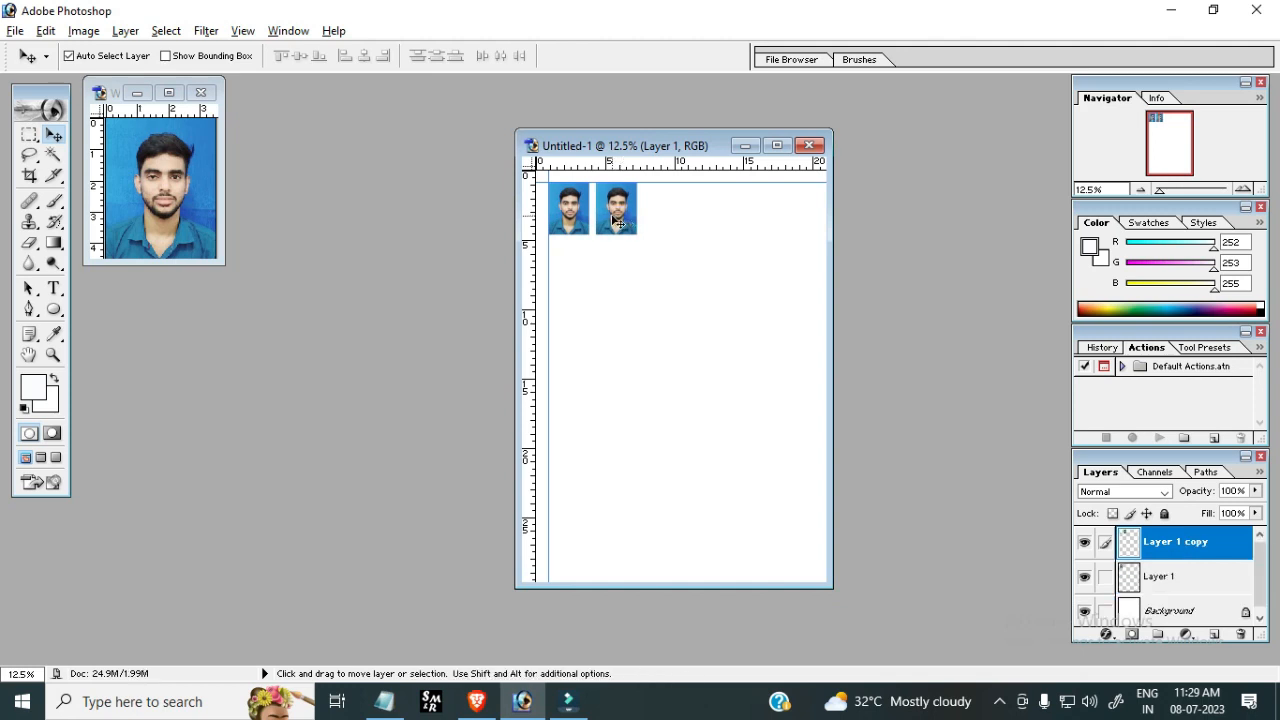
{"action": "key", "text": "Left"}
{"action": "key", "text": "Left"}
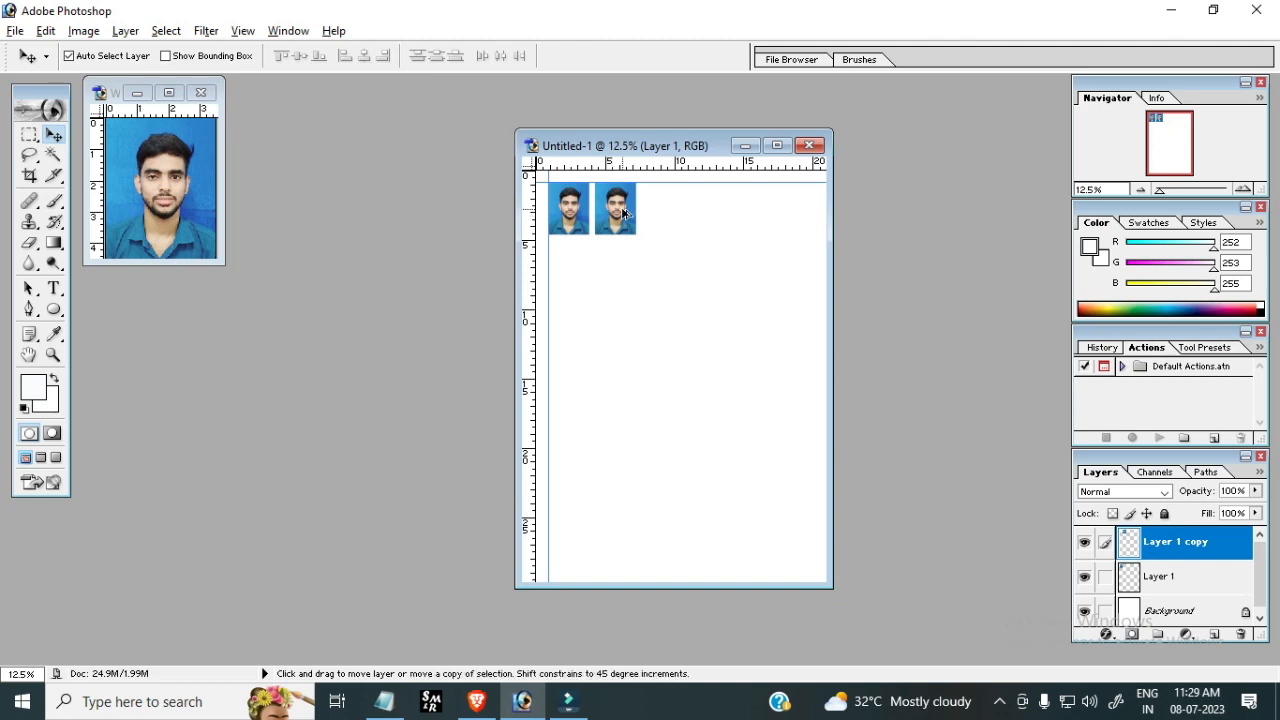
Add more copies to complete a row of six photos across the top of the page
{"action": "left_click_drag", "start_coordinate": [619, 216], "coordinate": [816, 220]}
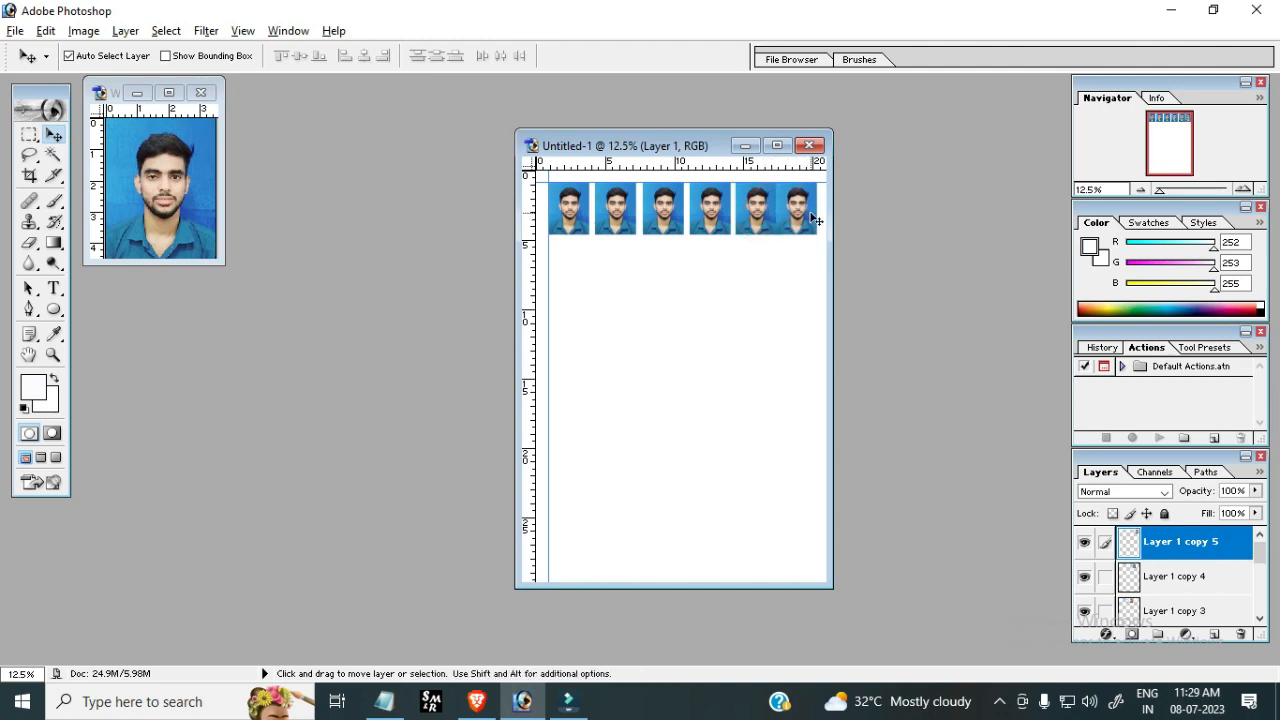
{"action": "key", "text": "Right"}
{"action": "key", "text": "Right"}
{"action": "key", "text": "Right"}
{"action": "key", "text": "Right"}
{"action": "key", "text": "Right"}
{"action": "key", "text": "Right"}
{"action": "key", "text": "Right"}
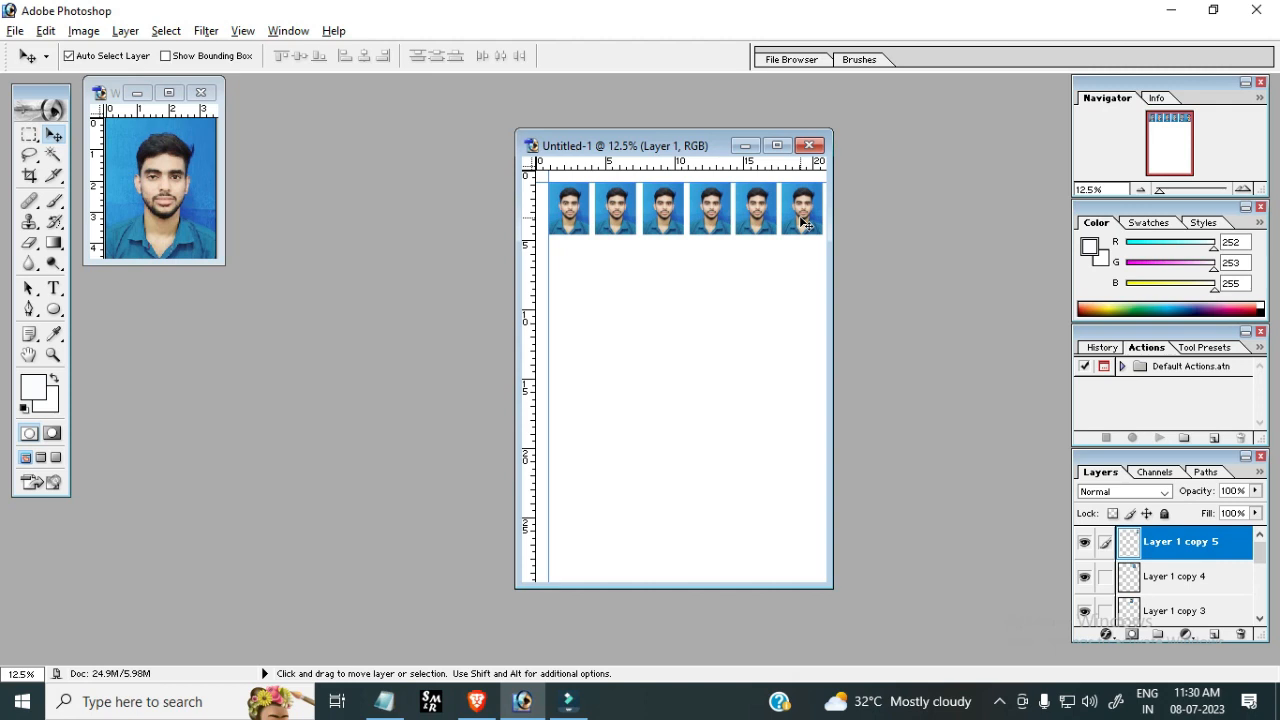
Merge the six photo layers into a single layer
{"action": "key", "text": "ctrl+e"}
{"action": "key", "text": "ctrl+e"}
{"action": "key", "text": "ctrl+e"}
{"action": "key", "text": "ctrl+e"}
{"action": "key", "text": "ctrl+e"}
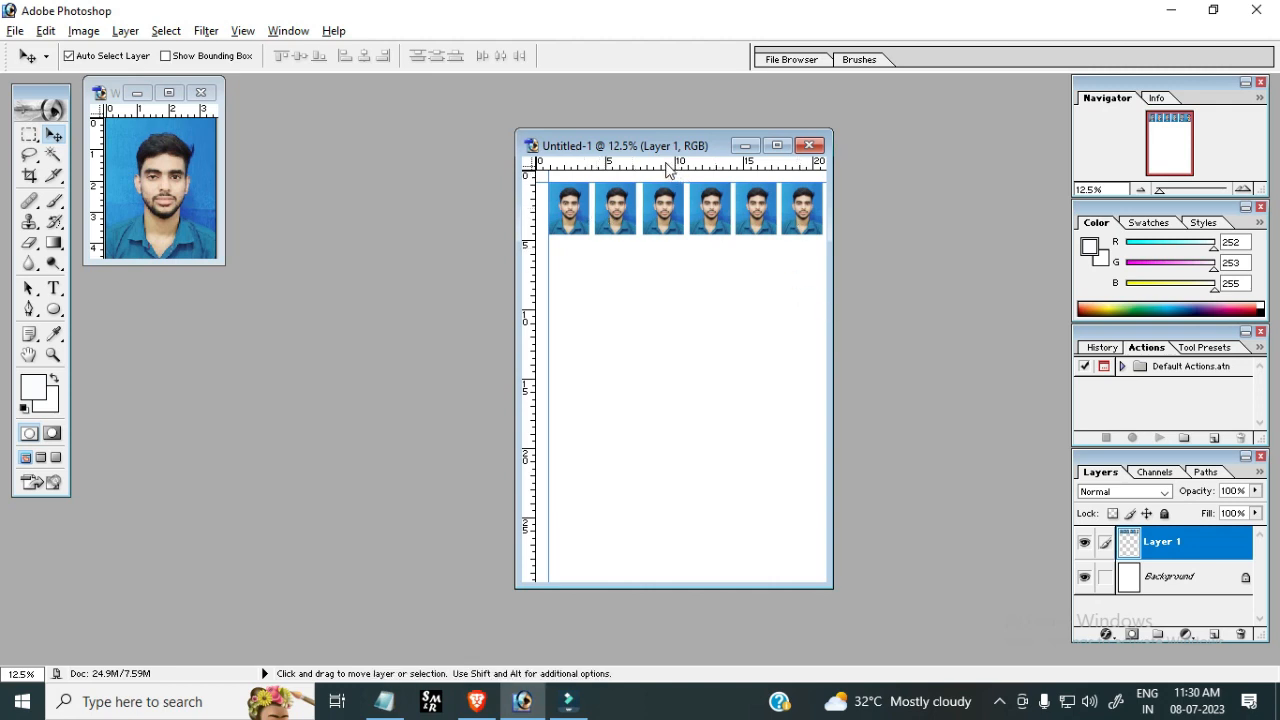
Add a guide below the row and duplicate the whole row beneath it as a second row of six
{"action": "left_click_drag", "start_coordinate": [668, 170], "coordinate": [674, 244]}
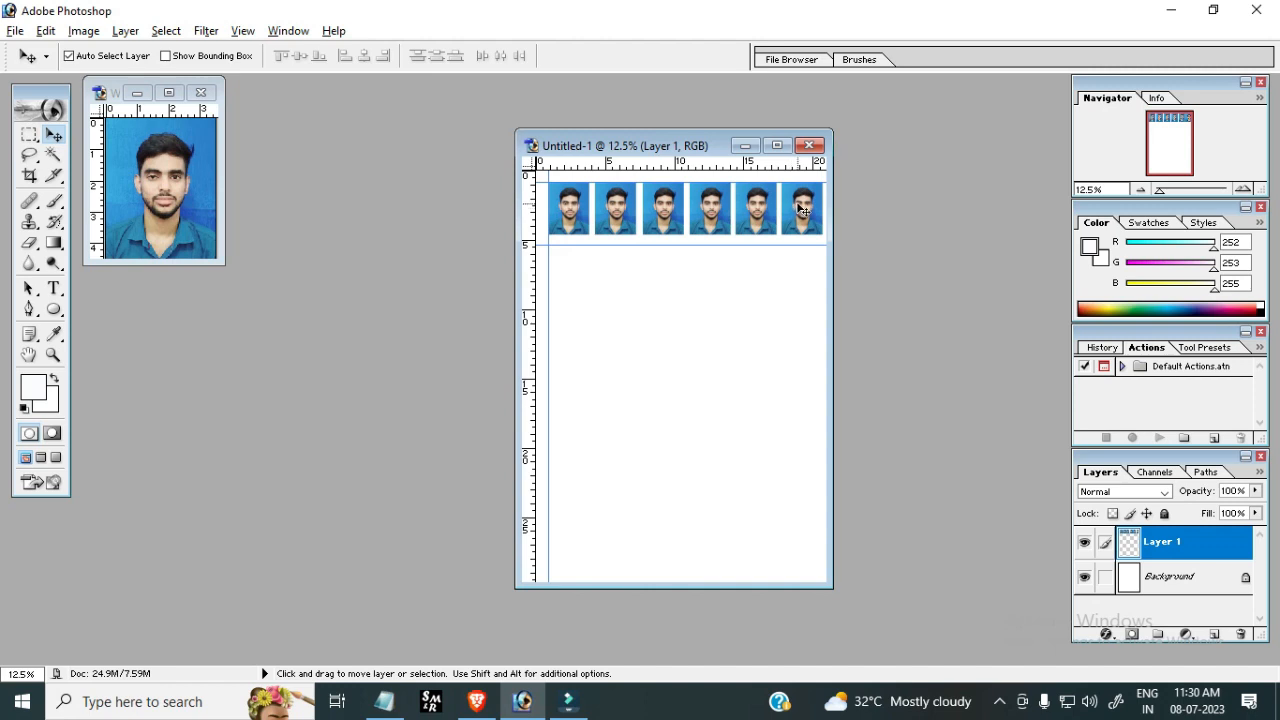
{"action": "key", "text": "alt"}
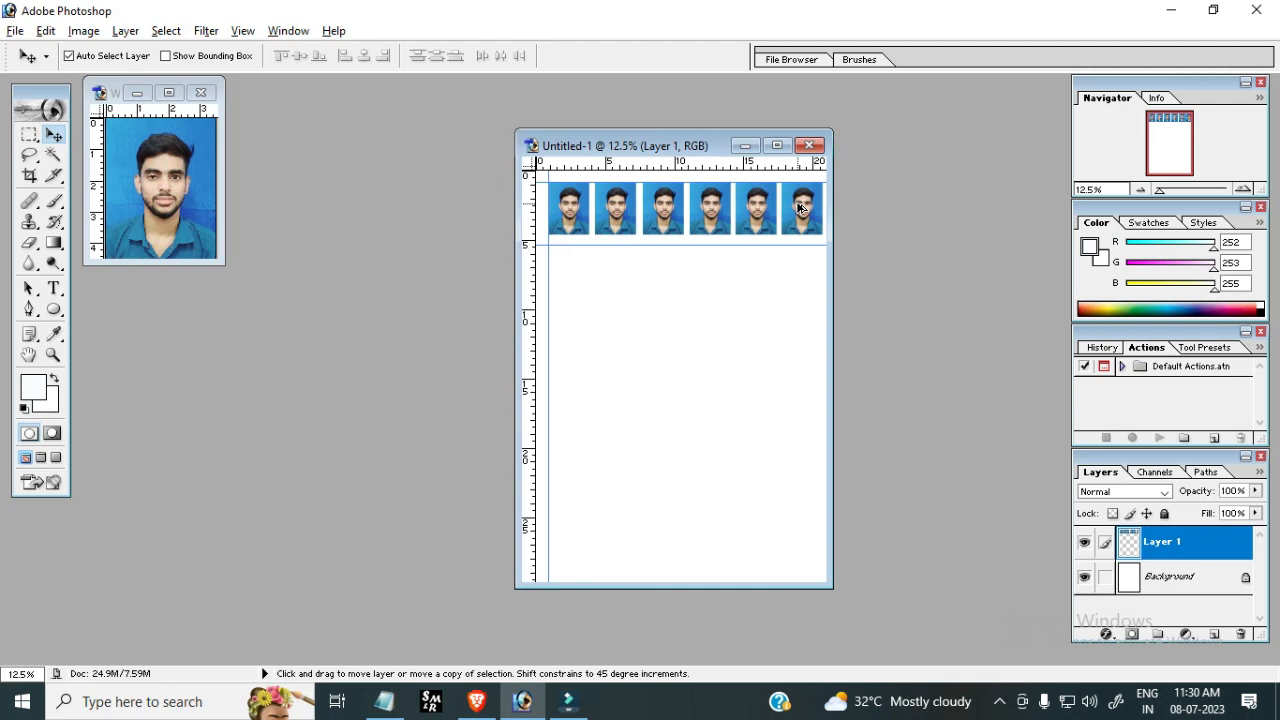
{"action": "left_click_drag", "start_coordinate": [799, 207], "coordinate": [800, 266]}
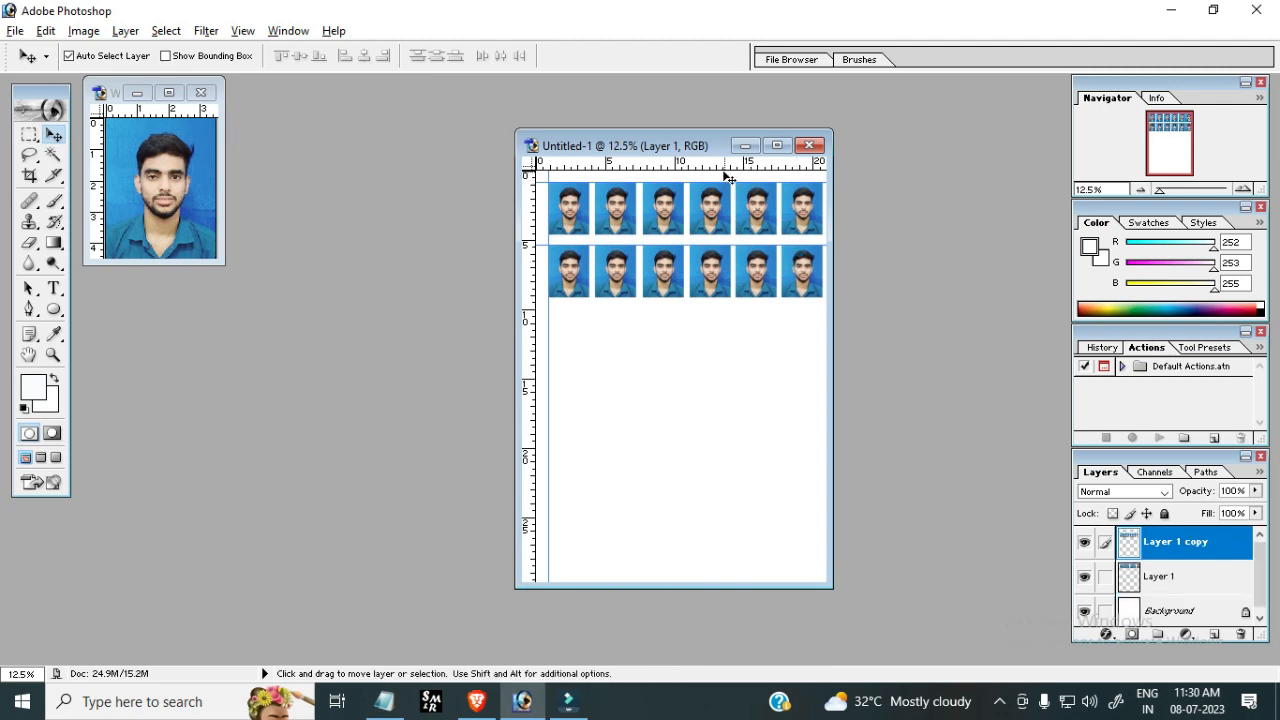
Add a guide below the second row and duplicate that row beneath it as a third row of six photos
{"action": "left_click_drag", "start_coordinate": [721, 166], "coordinate": [721, 308]}
{"action": "left_click_drag", "start_coordinate": [721, 307], "coordinate": [721, 307]}
{"action": "left_click", "coordinate": [793, 270]}
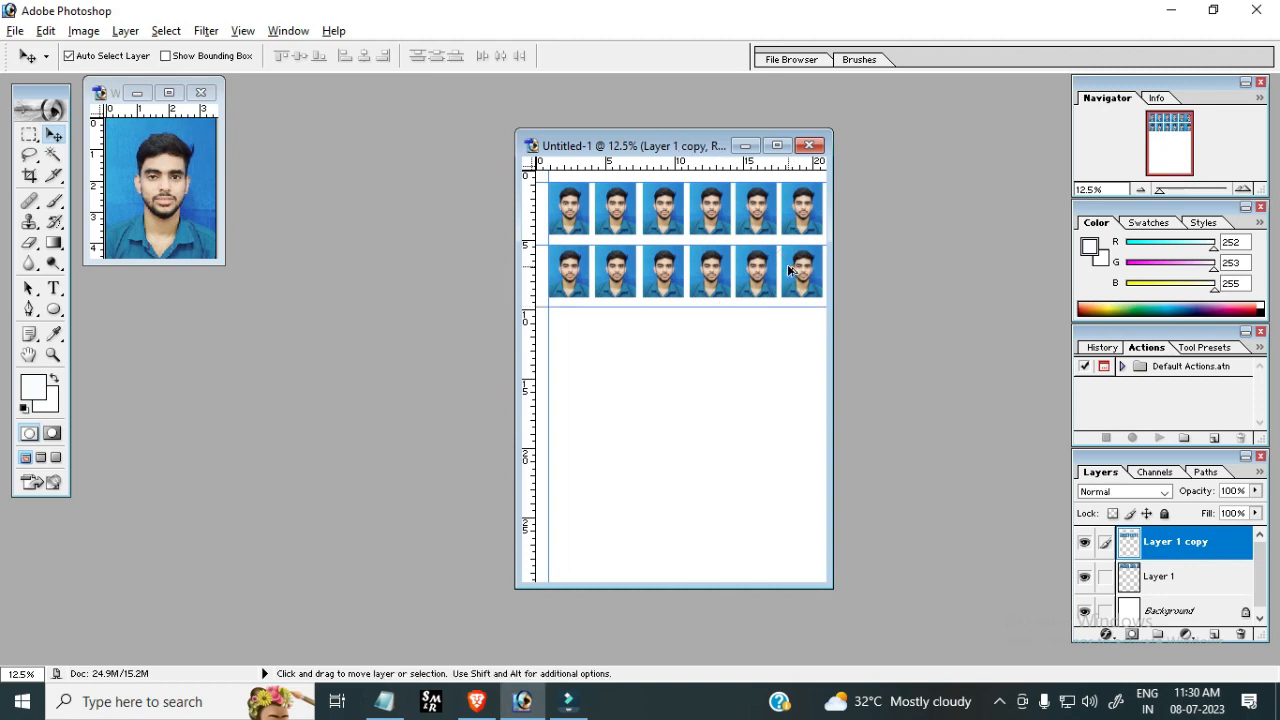
{"action": "left_click_drag", "start_coordinate": [787, 270], "coordinate": [787, 333]}
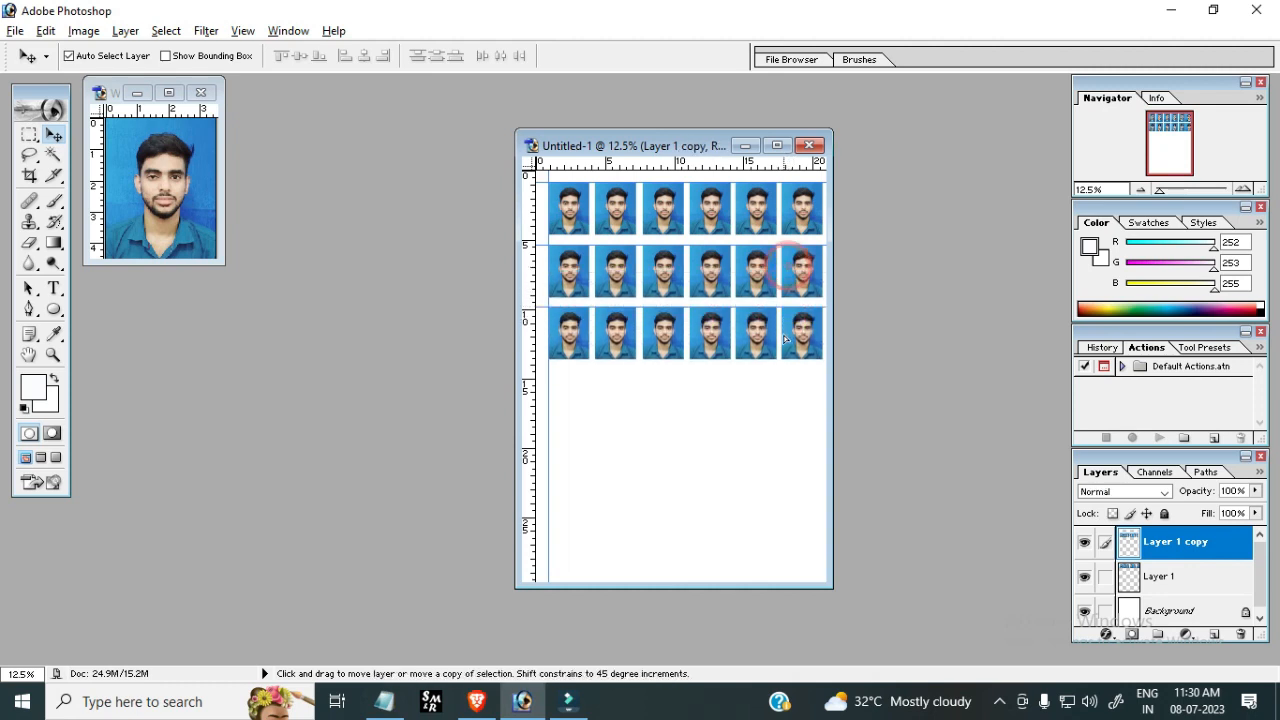
Add guides and duplicate the row downward twice more to create fourth and fifth rows of photos
{"action": "left_click_drag", "start_coordinate": [716, 165], "coordinate": [717, 367]}
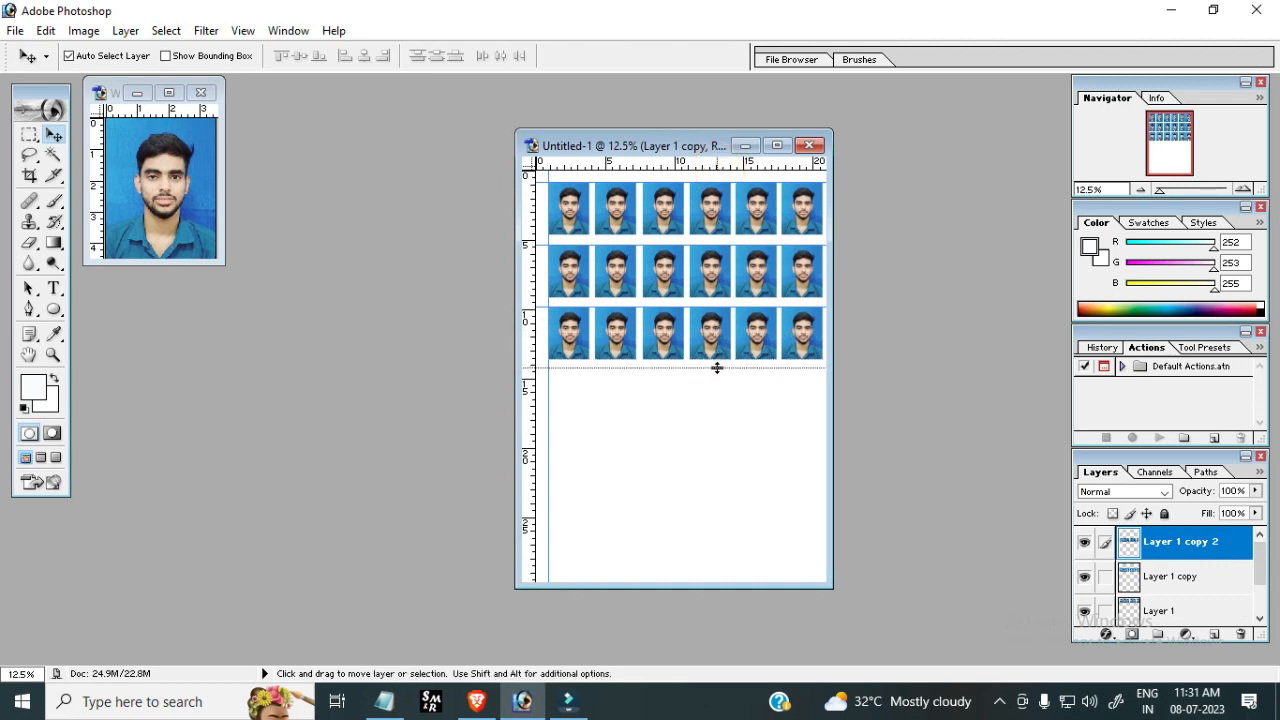
{"action": "left_click", "coordinate": [794, 329]}
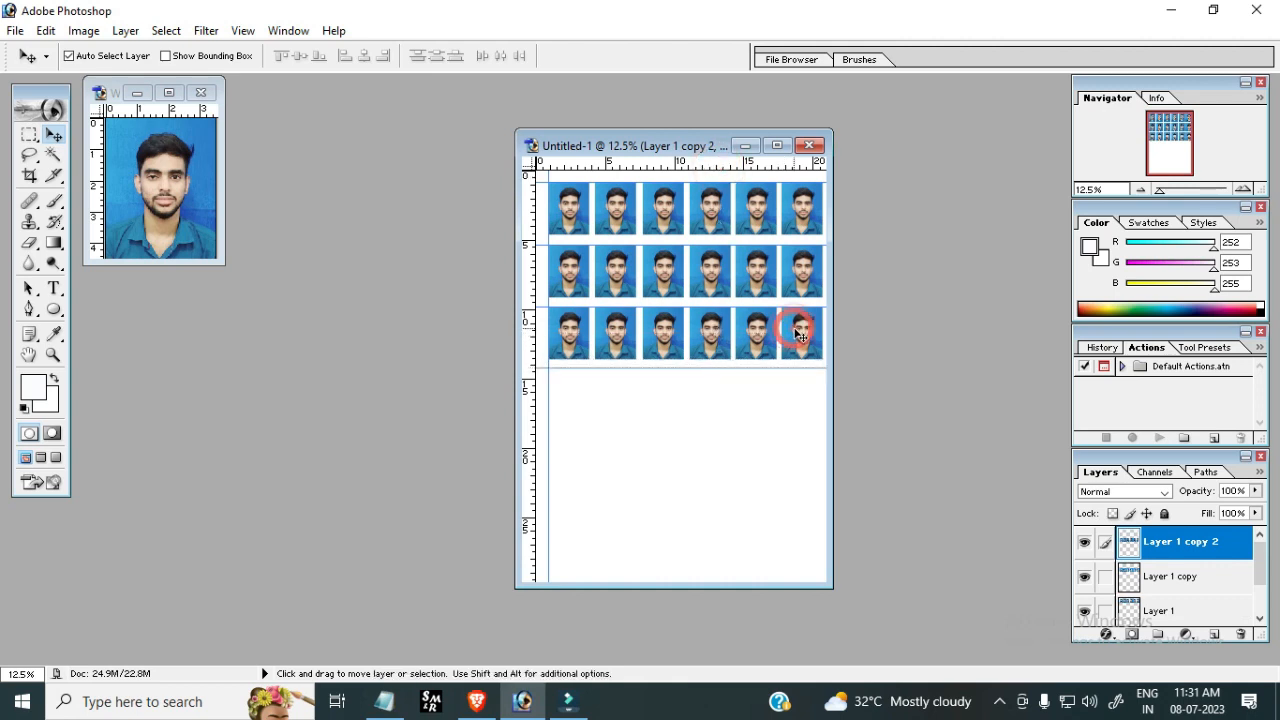
{"action": "left_click_drag", "start_coordinate": [793, 335], "coordinate": [787, 397]}
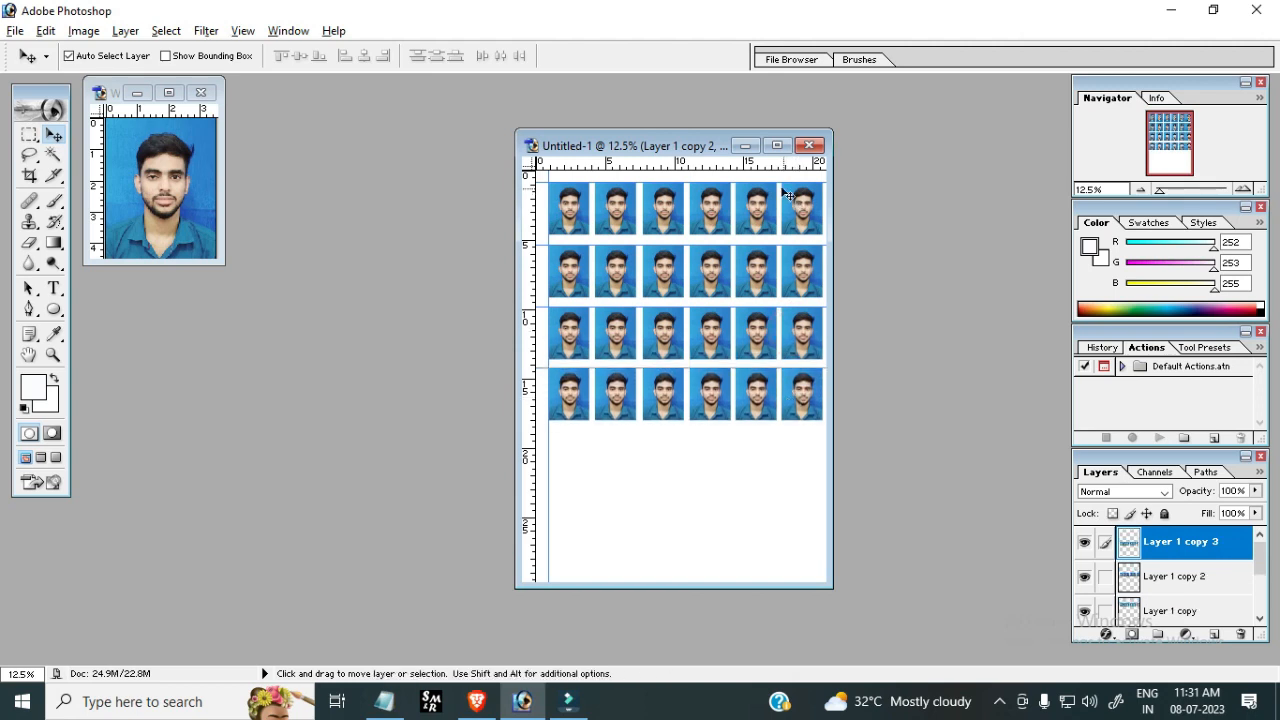
{"action": "left_click_drag", "start_coordinate": [733, 166], "coordinate": [729, 429]}
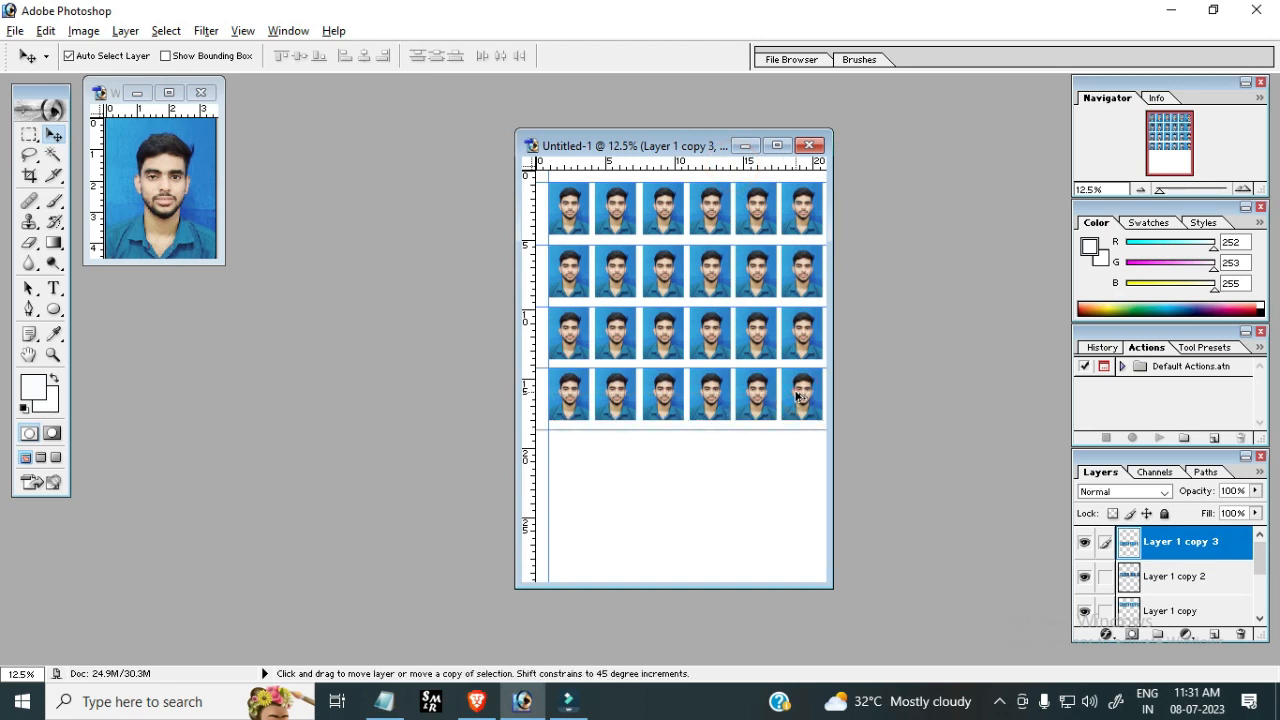
{"action": "left_click_drag", "start_coordinate": [797, 397], "coordinate": [801, 459]}
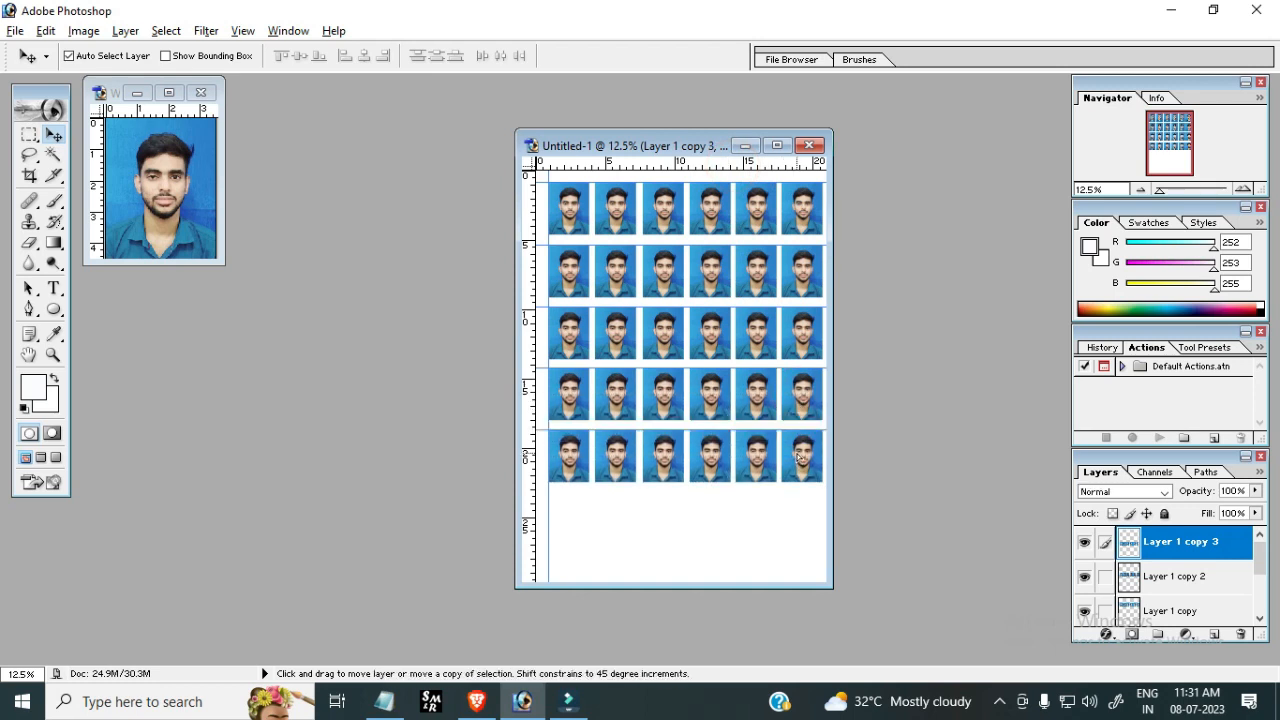
Add another guide and duplicate the bottom row beneath it as a sixth row of photos
{"action": "left_click_drag", "start_coordinate": [725, 164], "coordinate": [746, 490]}
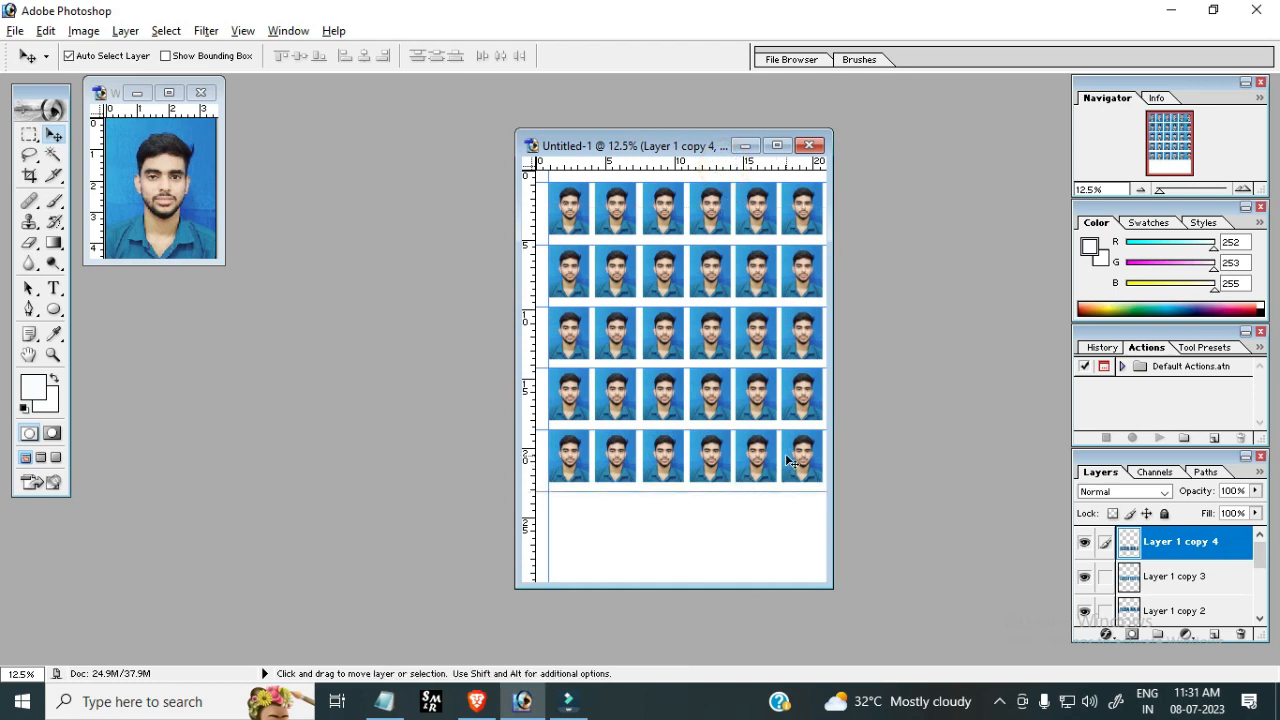
{"action": "key", "text": "alt"}
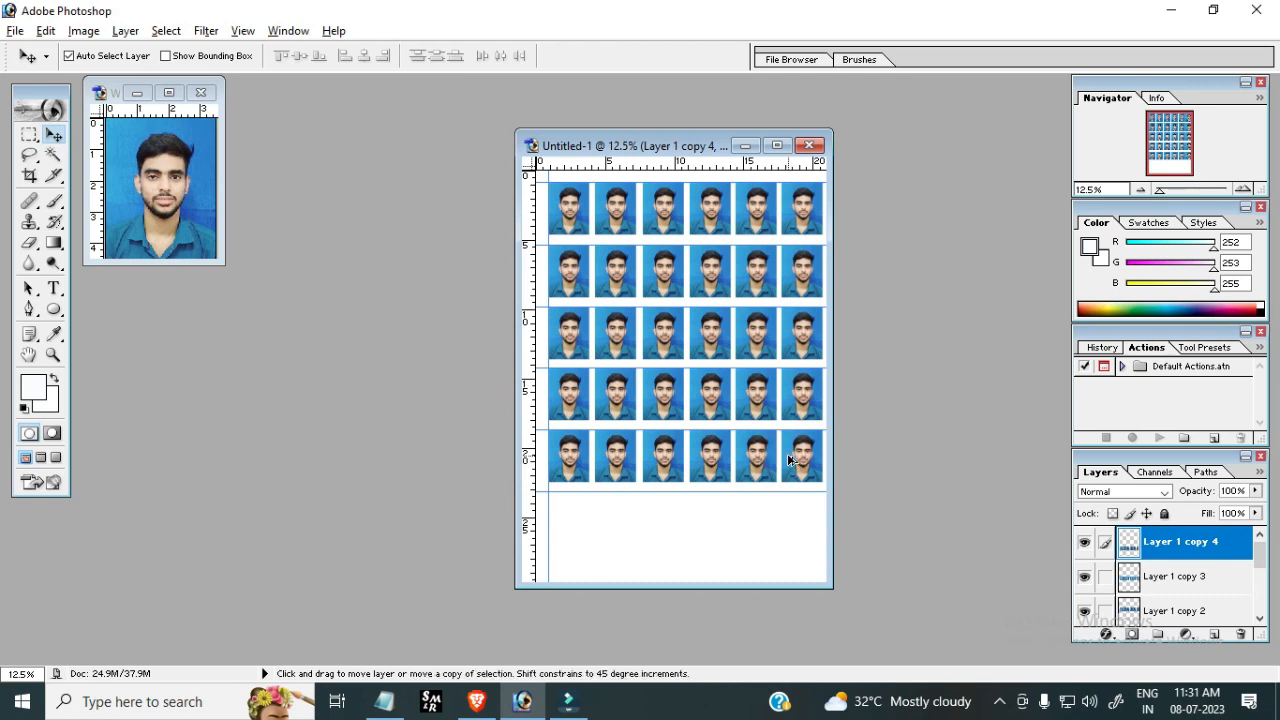
{"action": "left_click_drag", "start_coordinate": [789, 459], "coordinate": [783, 520]}
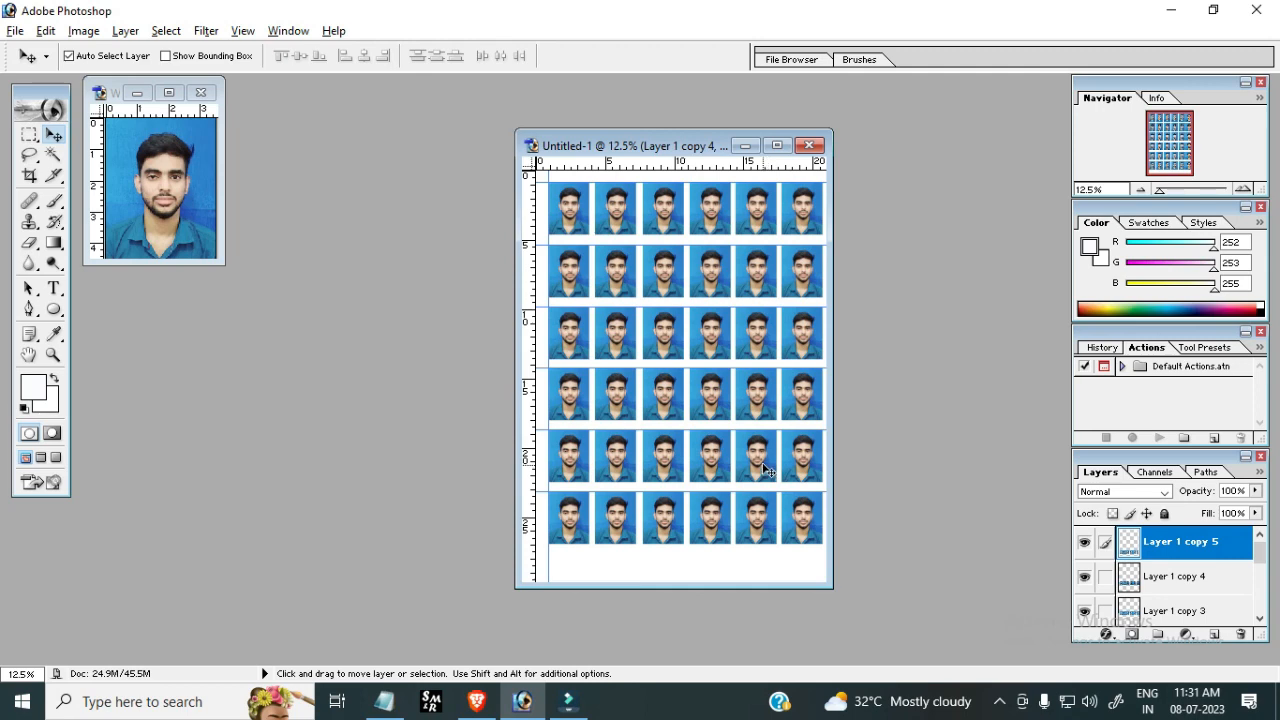
Clear the crop tool's width and height presets and switch back to the Move tool on the sheet
{"action": "left_click", "coordinate": [29, 175]}
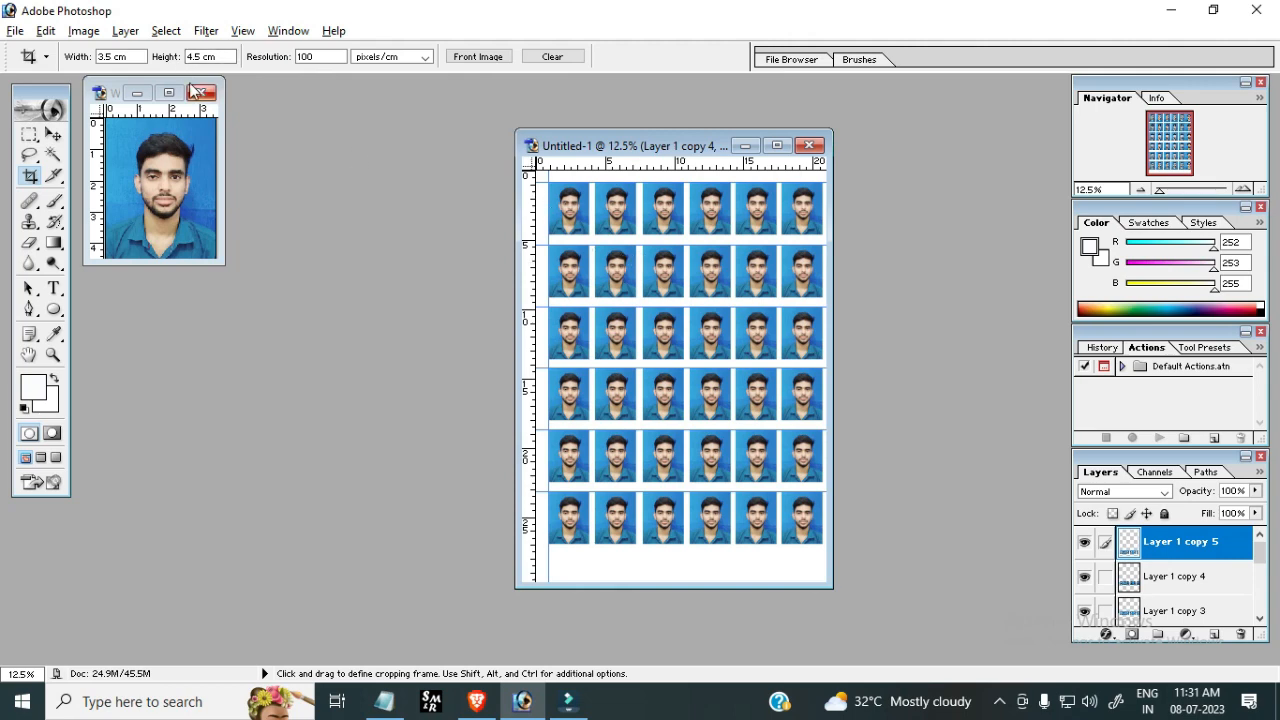
{"action": "left_click", "coordinate": [206, 57]}
{"action": "left_click", "coordinate": [55, 134]}
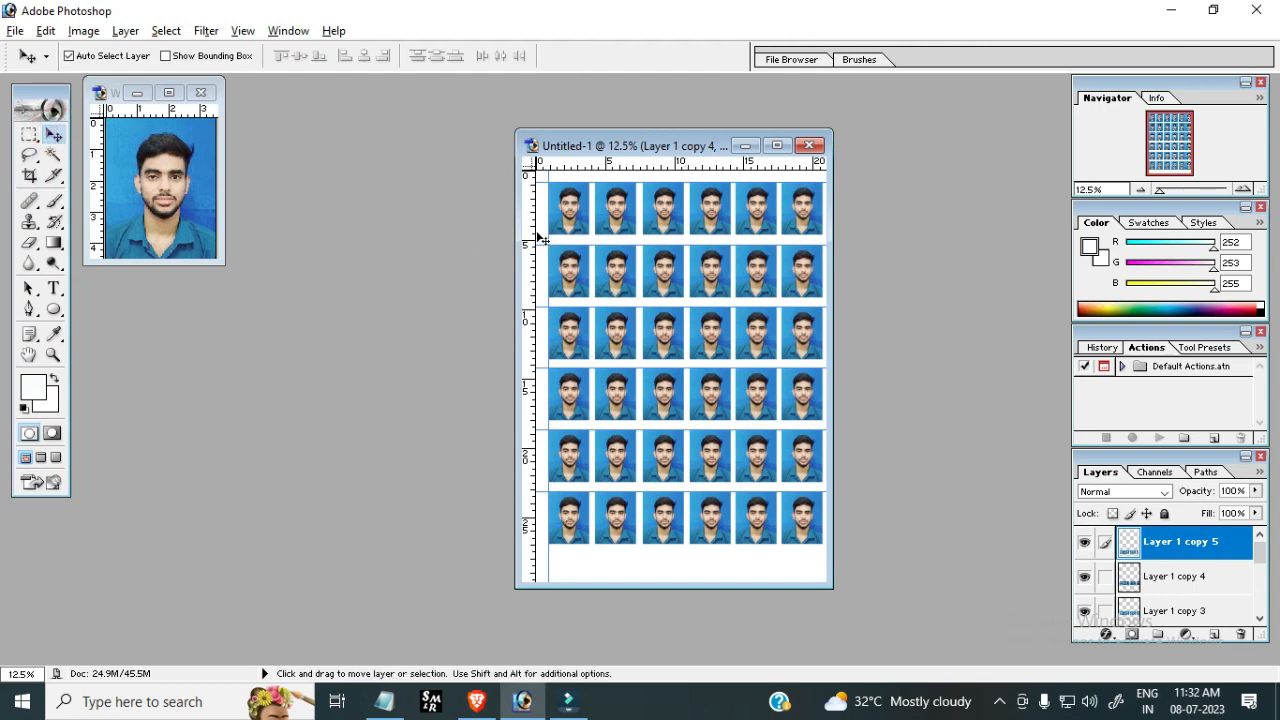
{"action": "left_click", "coordinate": [636, 148]}
Save the photo sheet as xyzz in Photoshop format on the Desktop
{"action": "left_click", "coordinate": [15, 30]}
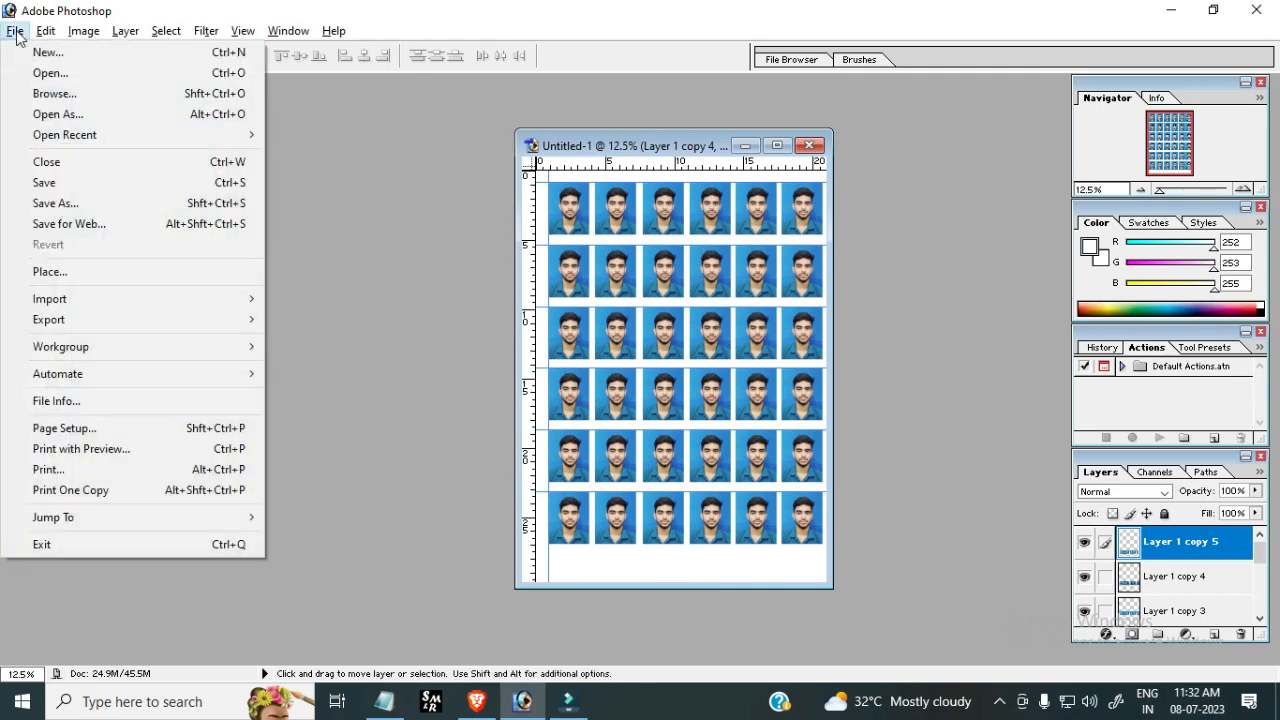
{"action": "left_click", "coordinate": [77, 201]}
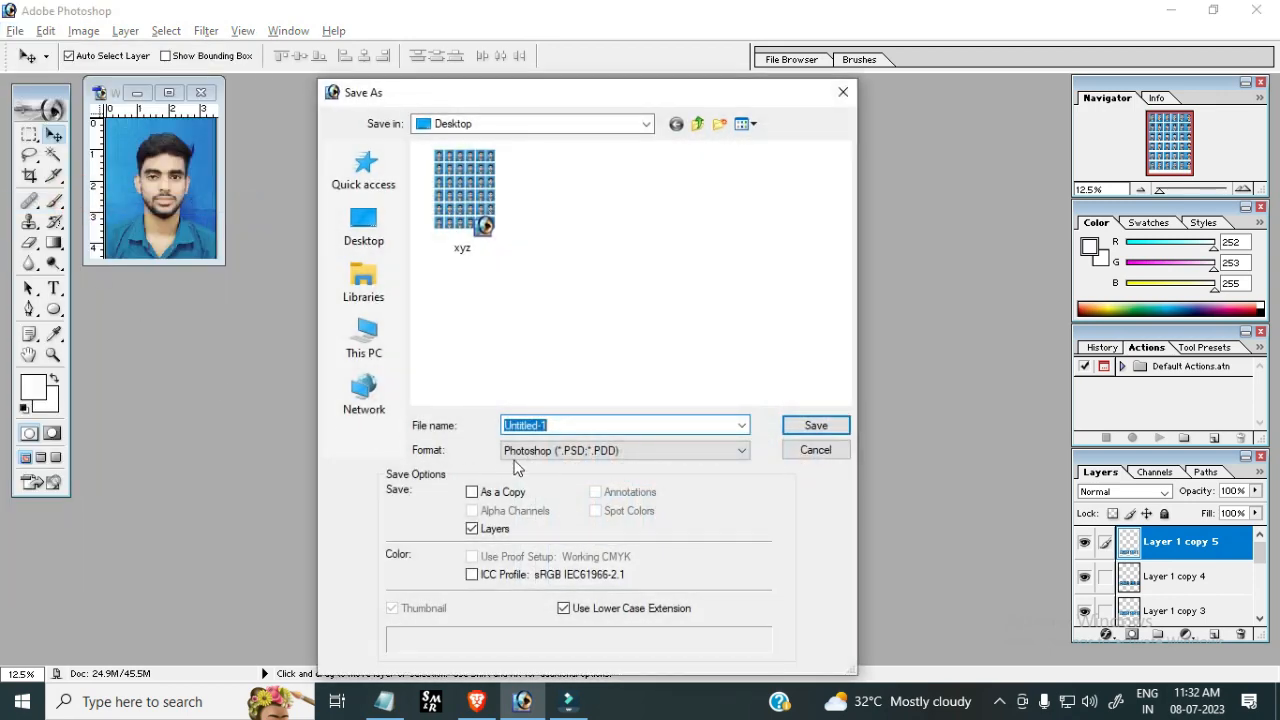
{"action": "type", "text": "xyz"}
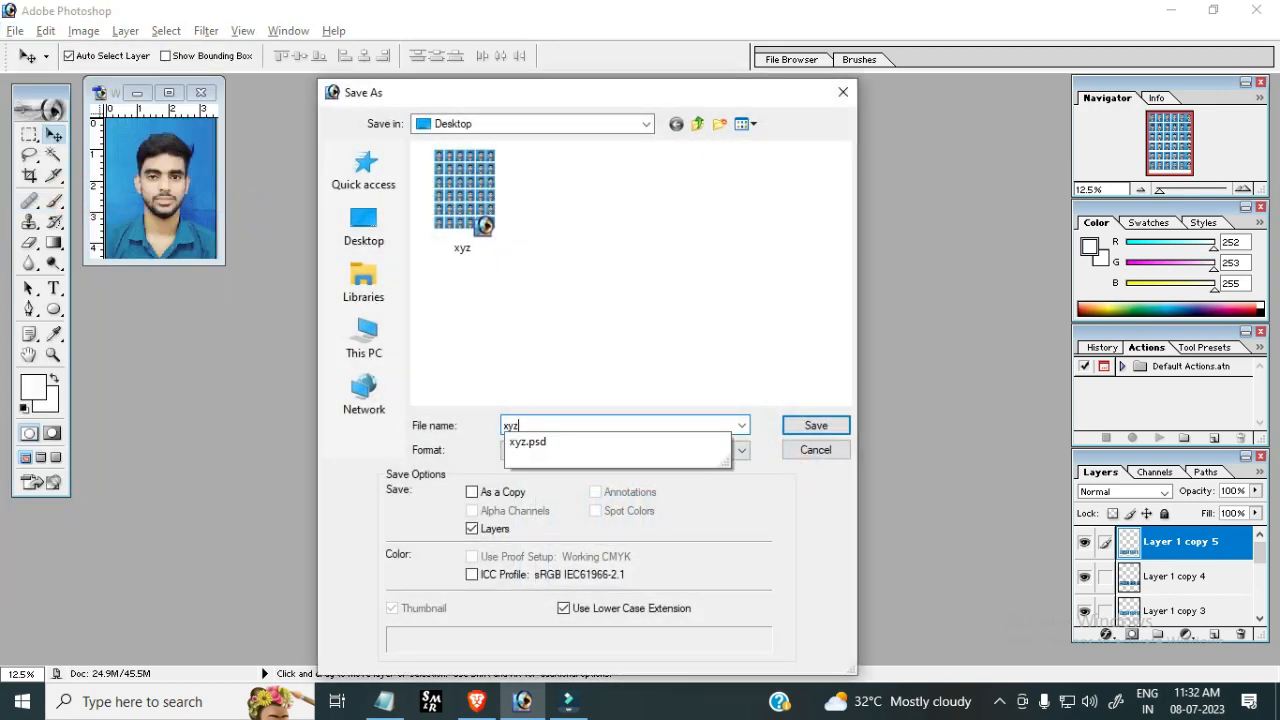
{"action": "type", "text": "z"}
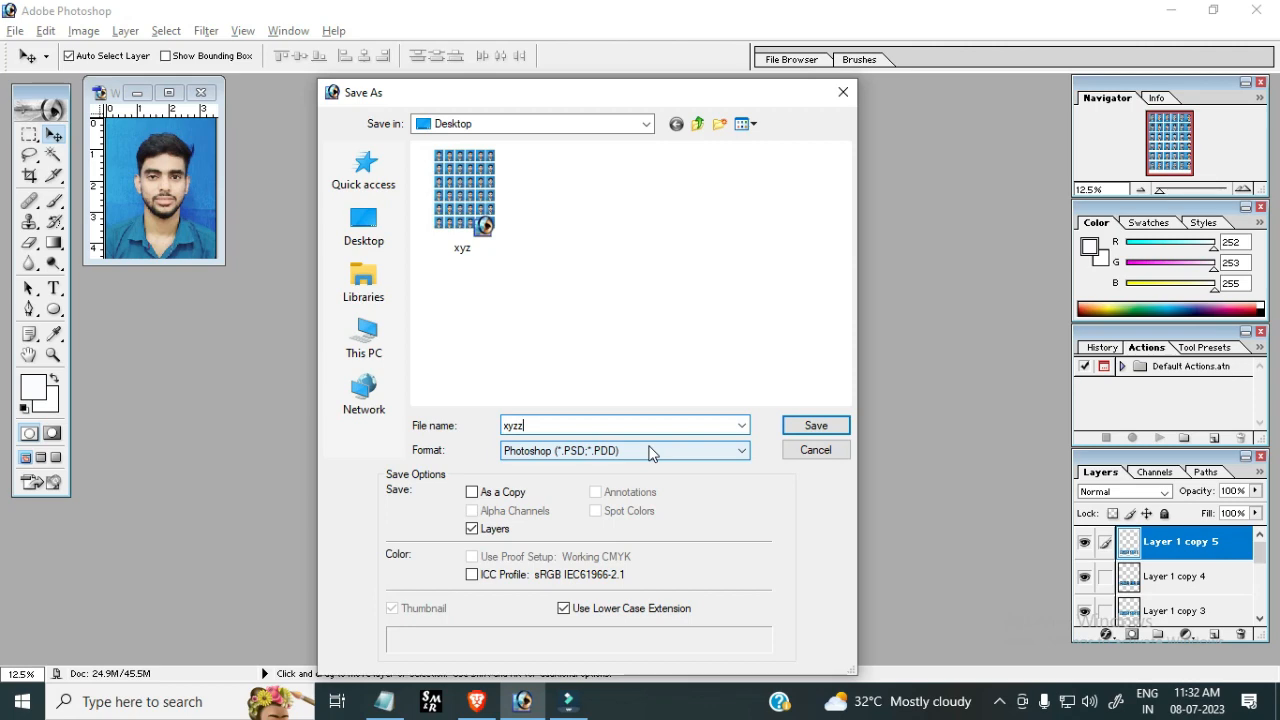
{"action": "left_click", "coordinate": [817, 429]}
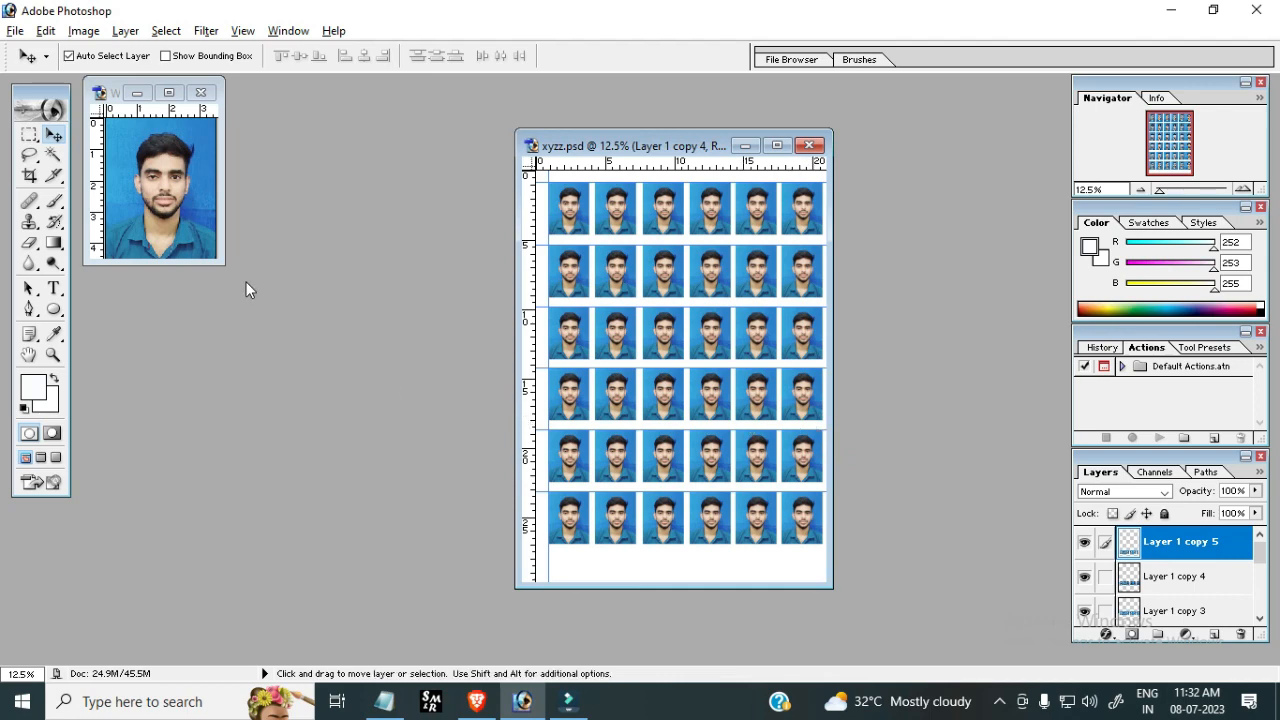
Open Print with Preview and set the page setup to A4 paper in portrait orientation
{"action": "left_click", "coordinate": [17, 34]}
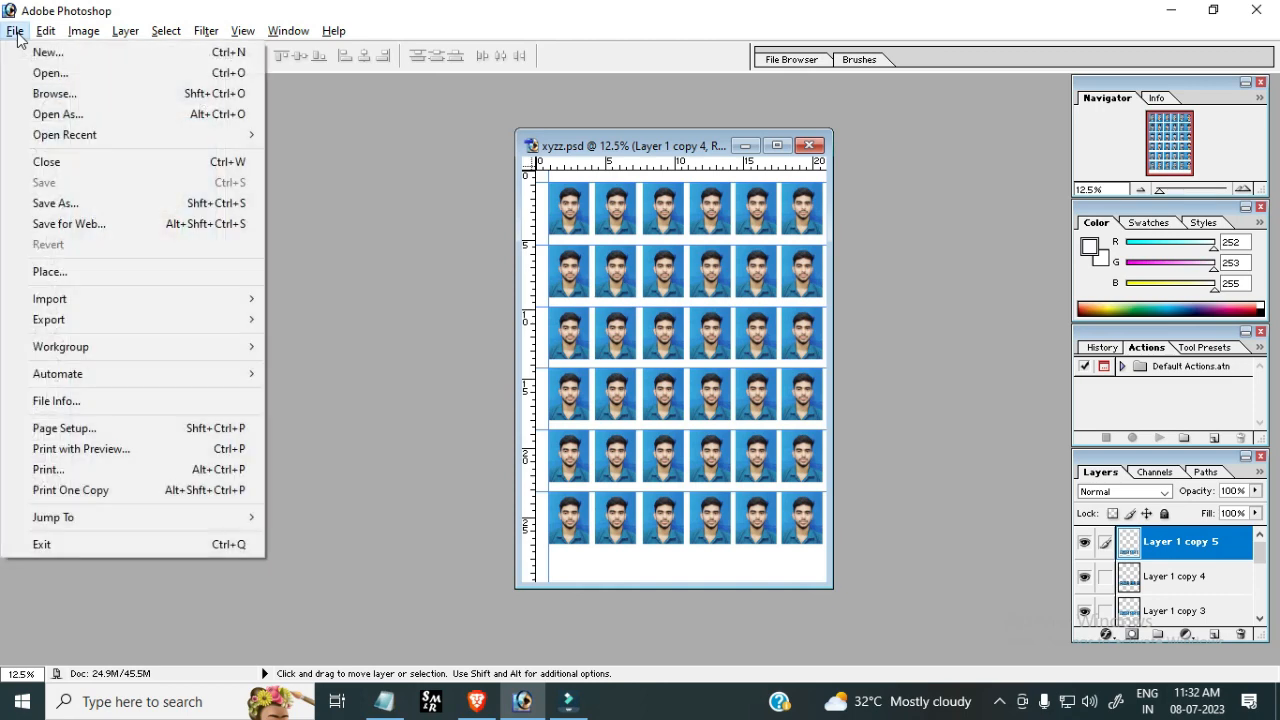
{"action": "left_click", "coordinate": [120, 448]}
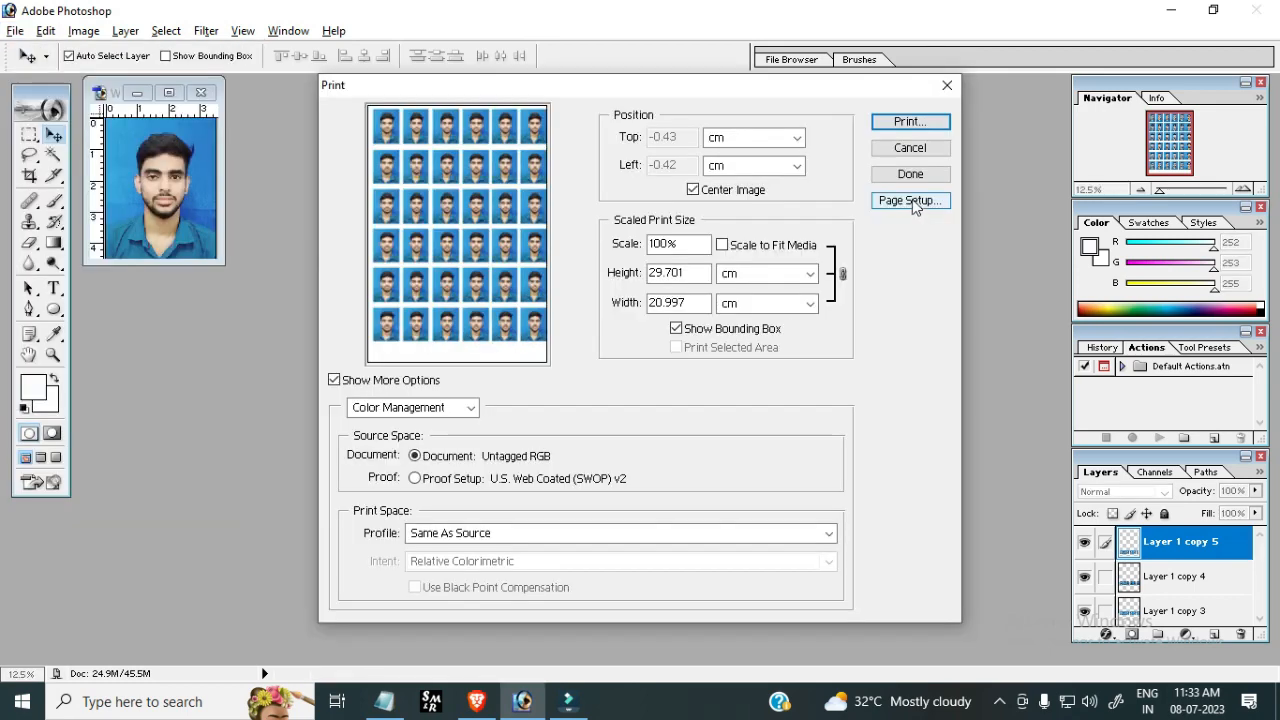
{"action": "left_click", "coordinate": [910, 201]}
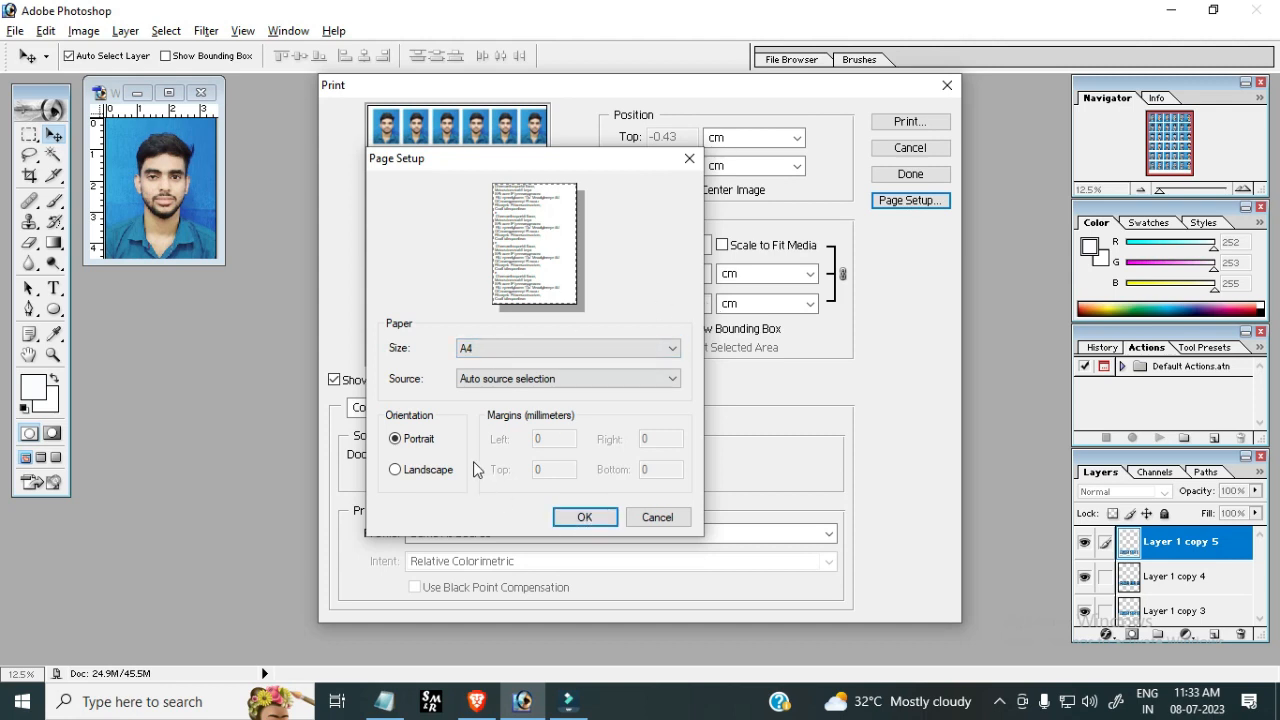
{"action": "left_click", "coordinate": [397, 470]}
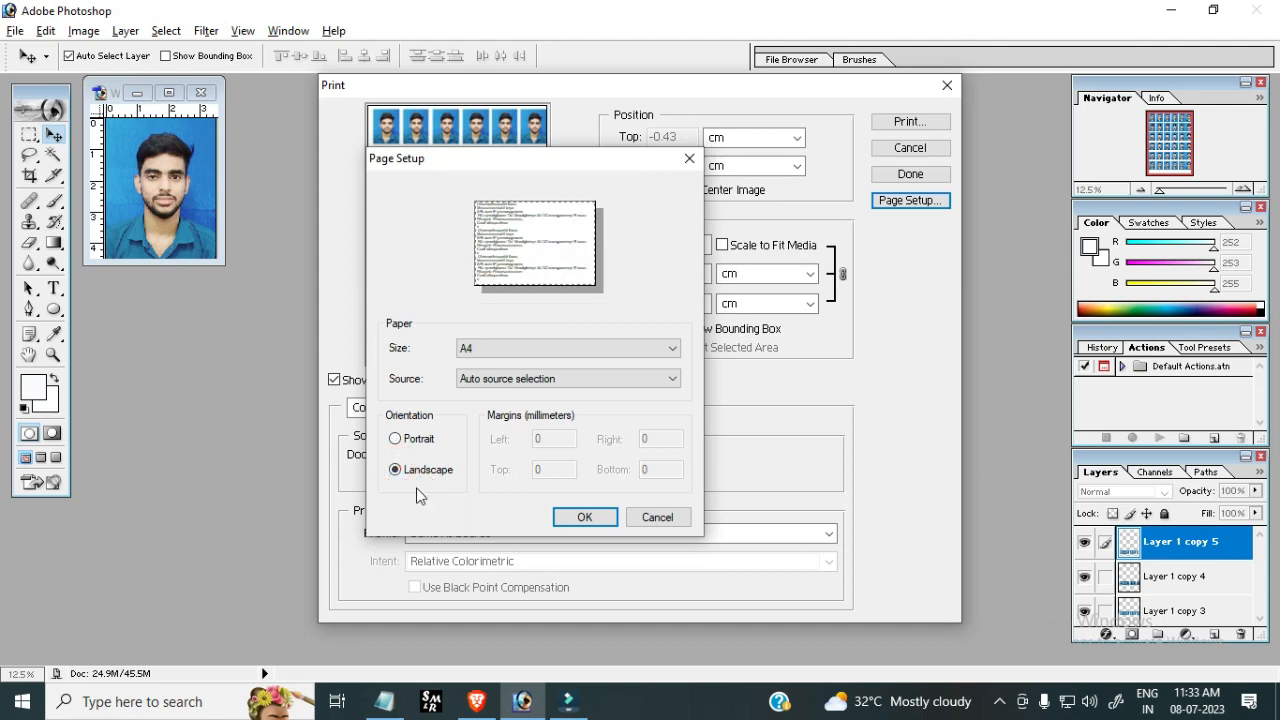
{"action": "left_click", "coordinate": [397, 439]}
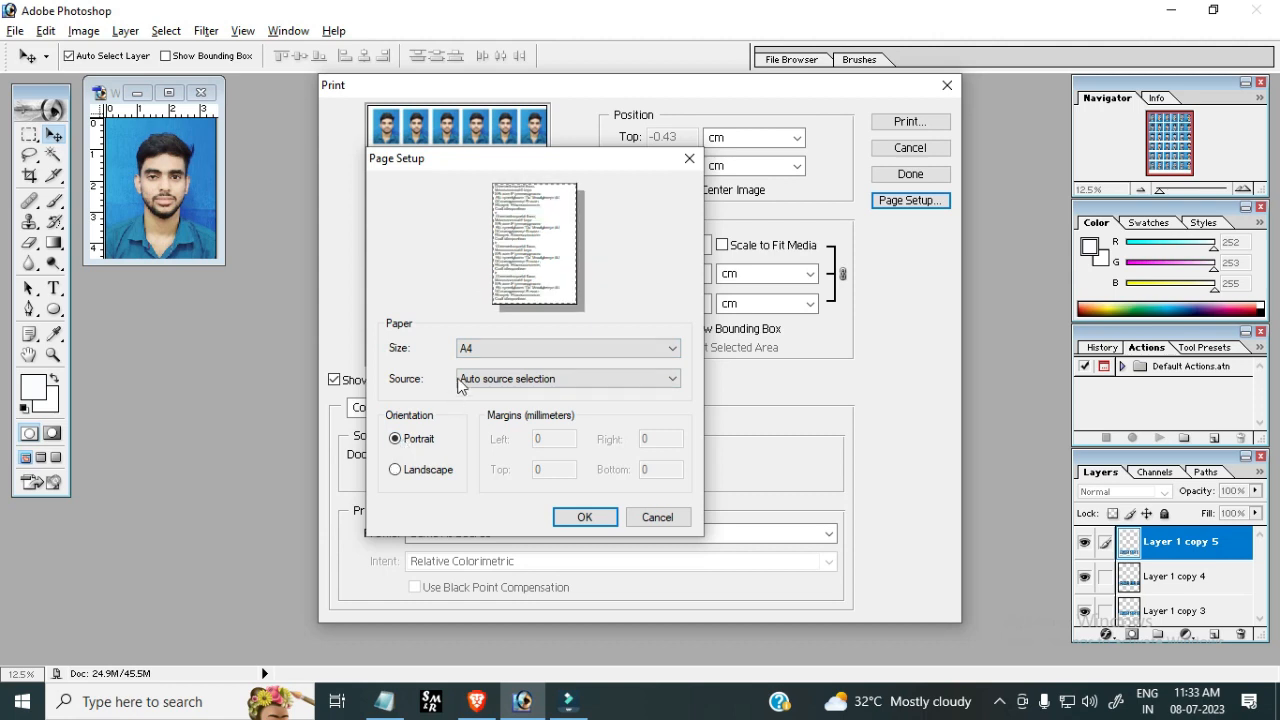
{"action": "left_click", "coordinate": [585, 518]}
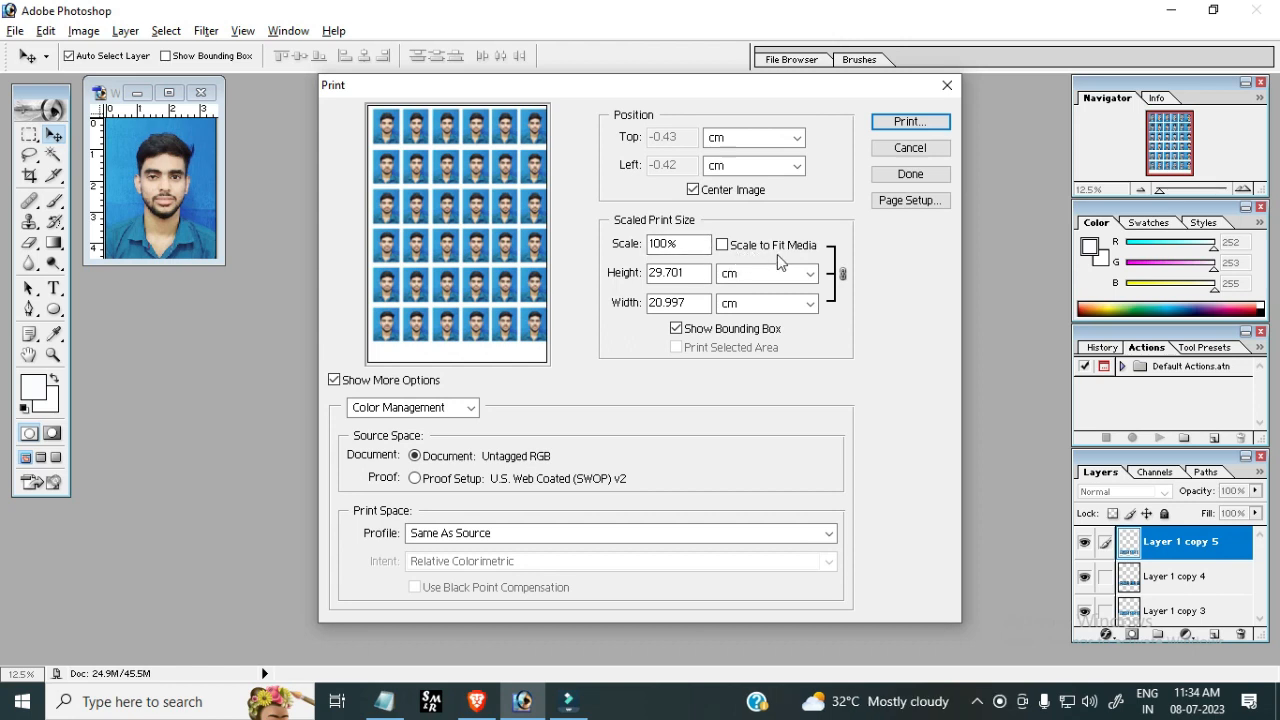
Turn on Scale to Fit Media and keep the Page Setup paper size at A4
{"action": "left_click", "coordinate": [722, 245]}
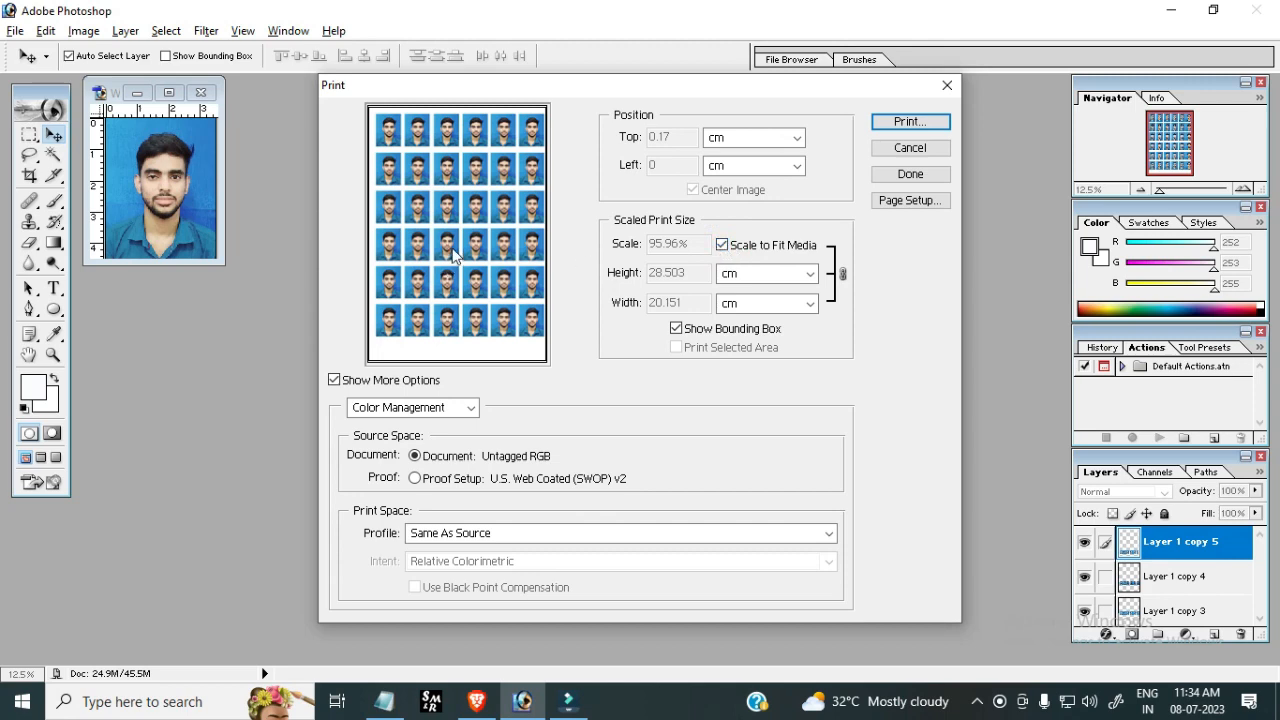
{"action": "left_click", "coordinate": [910, 201]}
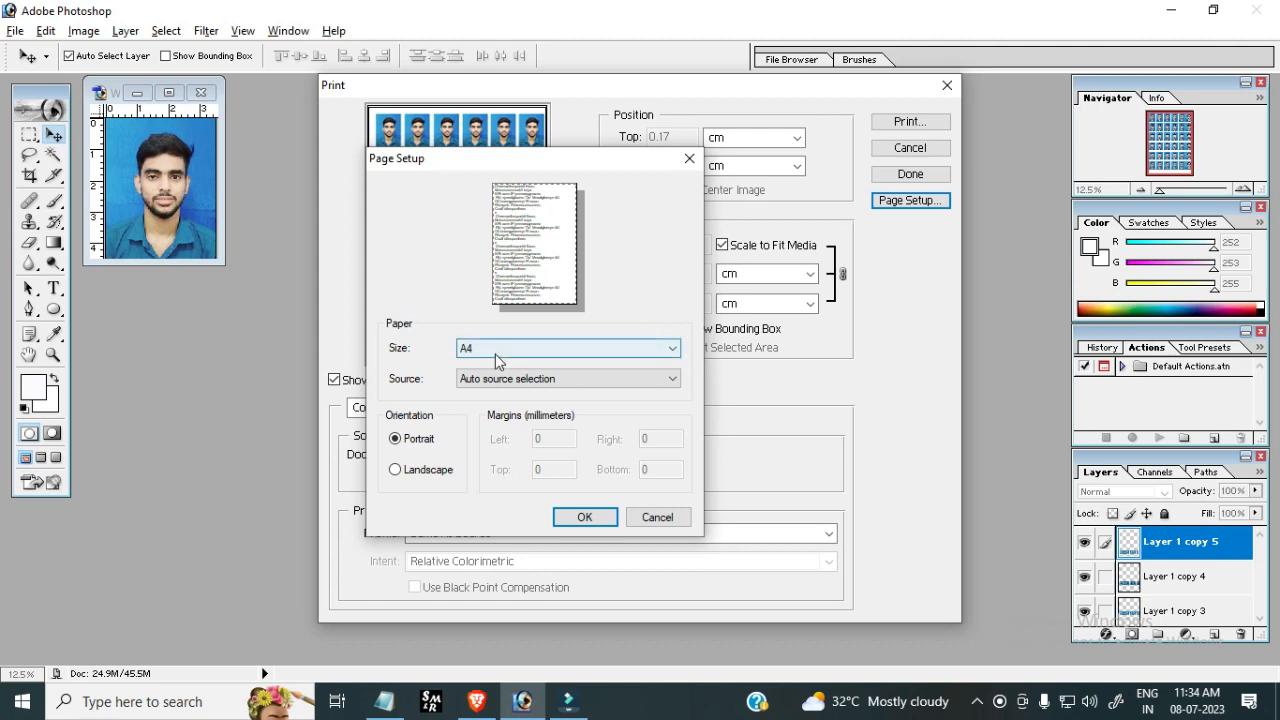
{"action": "left_click", "coordinate": [665, 349]}
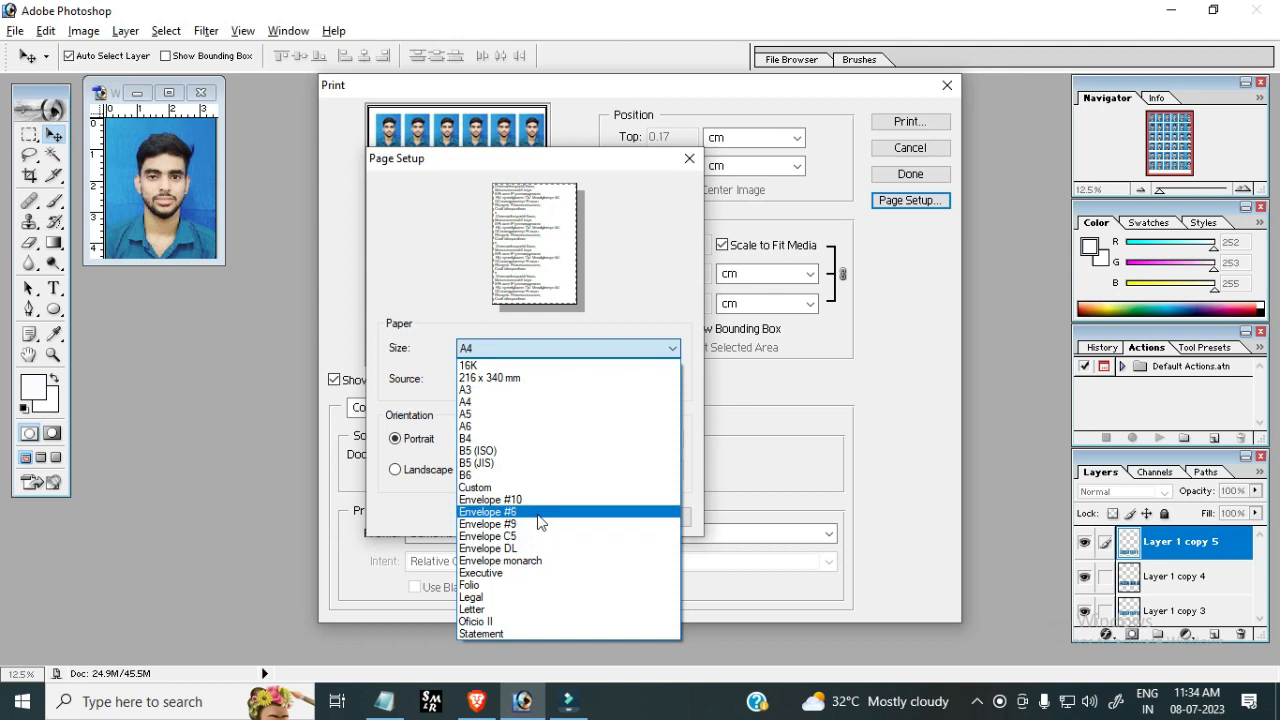
{"action": "left_click", "coordinate": [913, 291]}
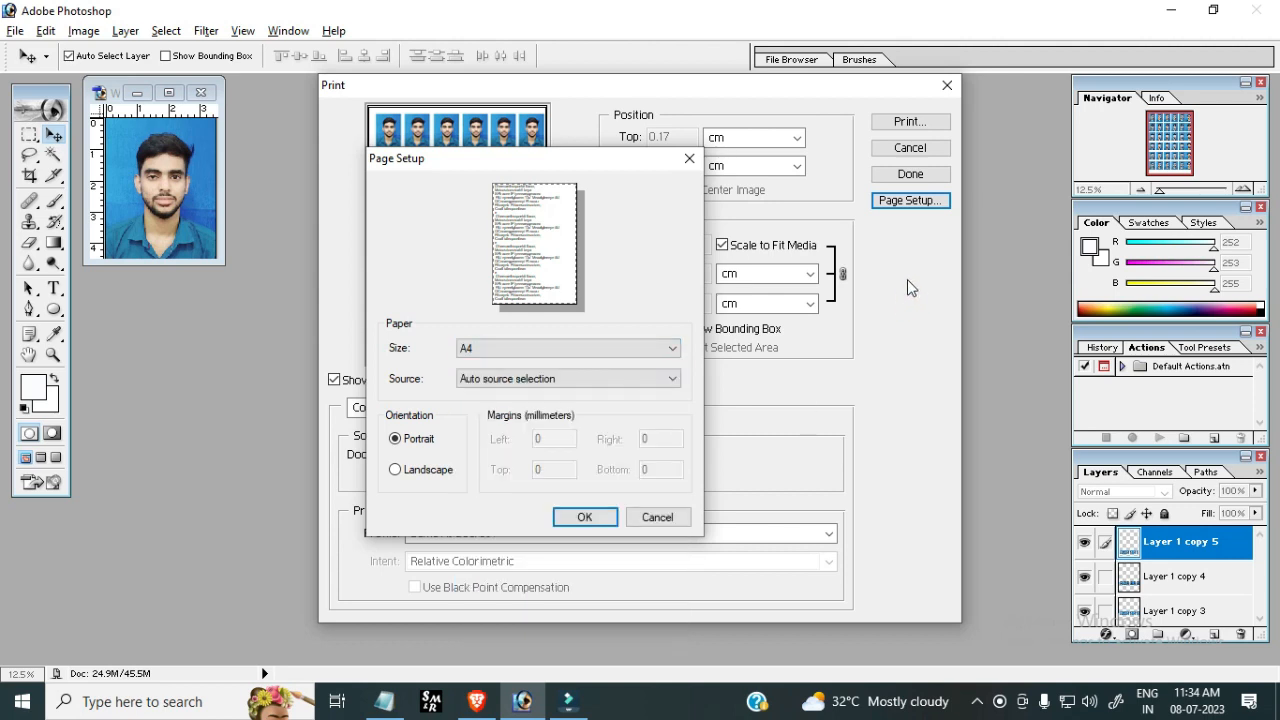
{"action": "key", "text": "Return"}
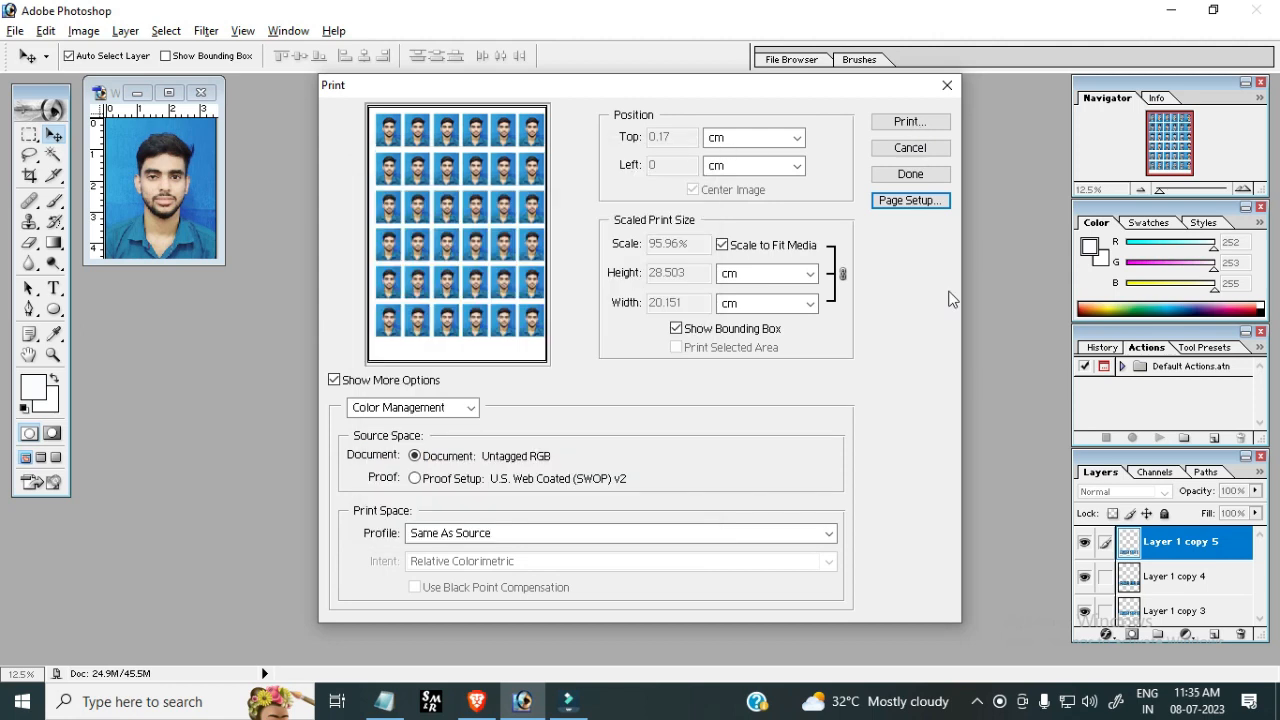